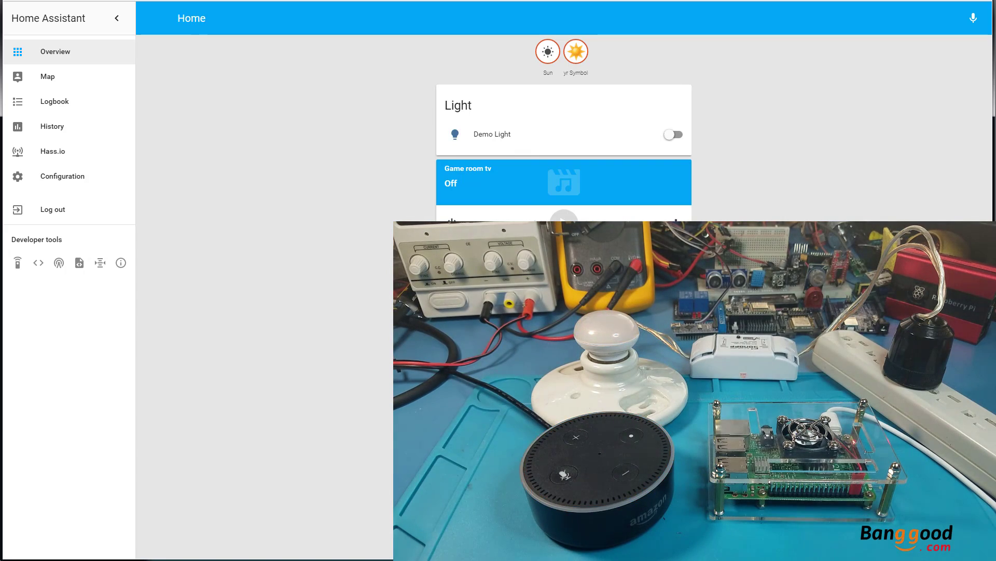
Switch the Demo Light on from the dashboard, then switch it back off
left_click(673, 136)
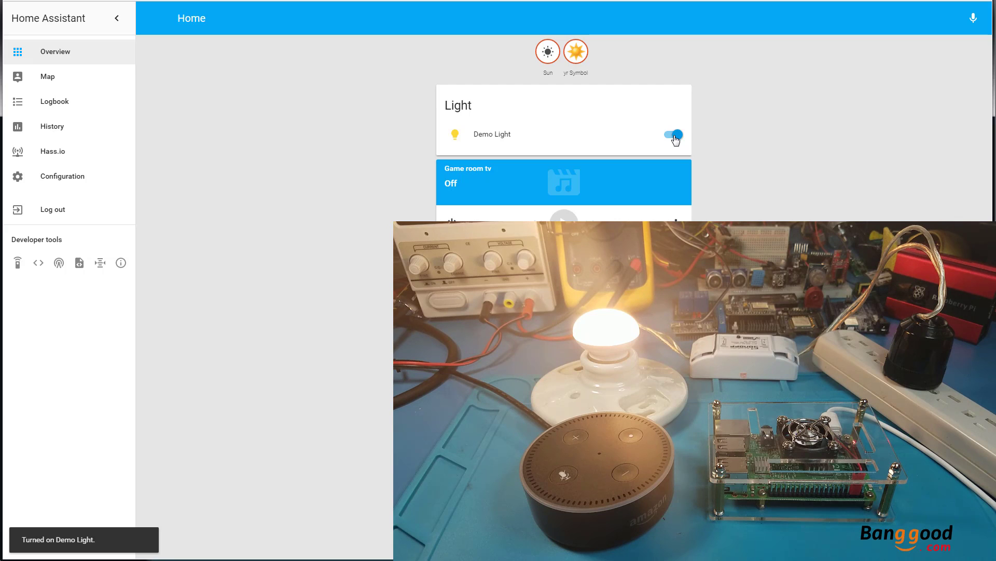
left_click(675, 136)
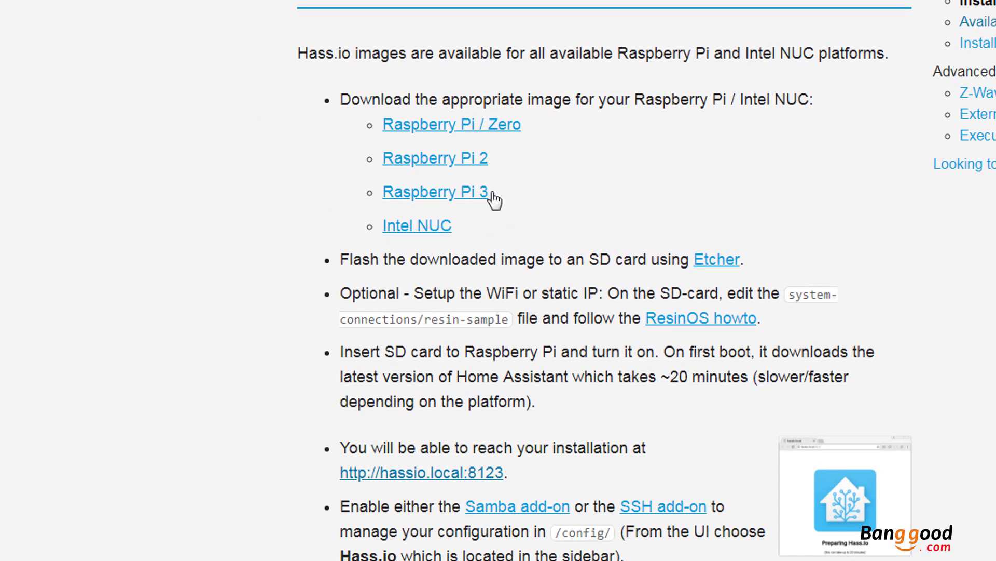
Download resinos-hassio-1.3-raspberrypi3.img.bz2 from the Raspberry Pi 3 link and show it in the Downloads folder
left_click_drag(490, 193, 371, 192)
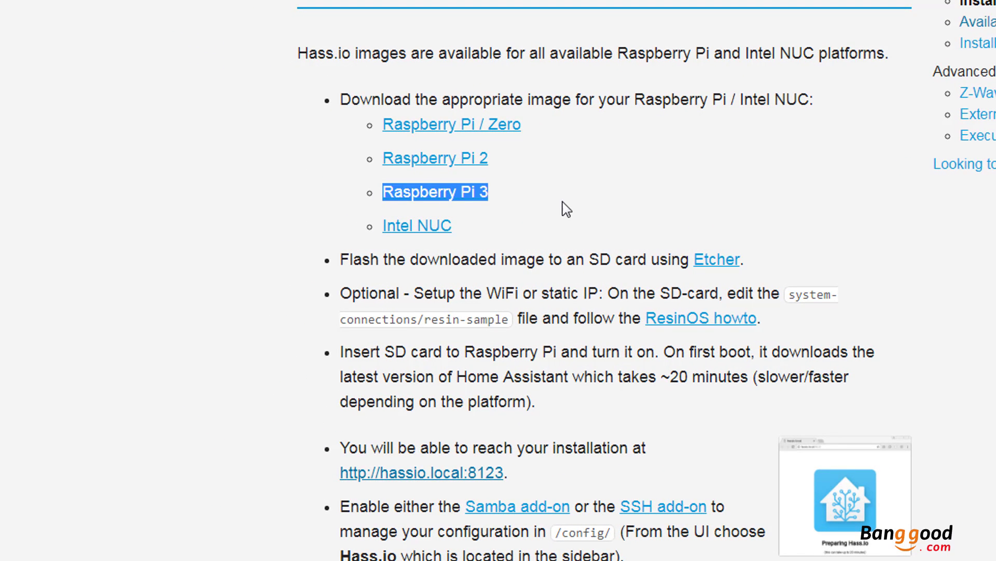
left_click(471, 200)
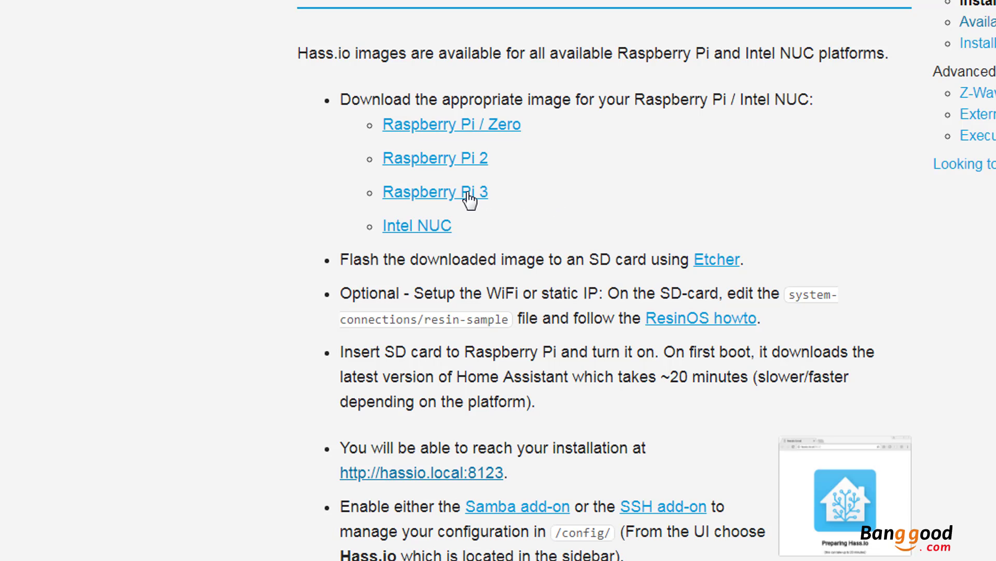
left_click(471, 199)
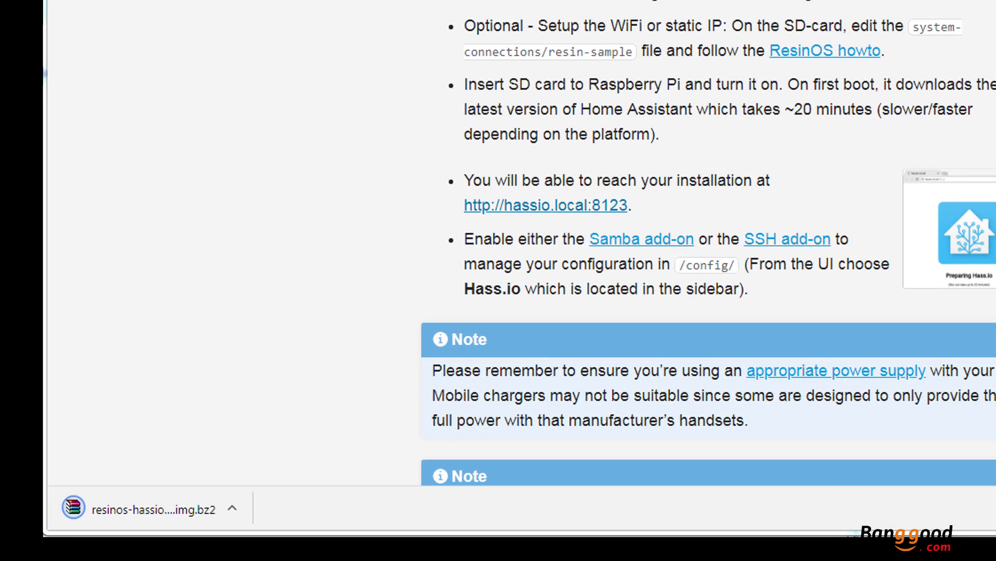
left_click(232, 510)
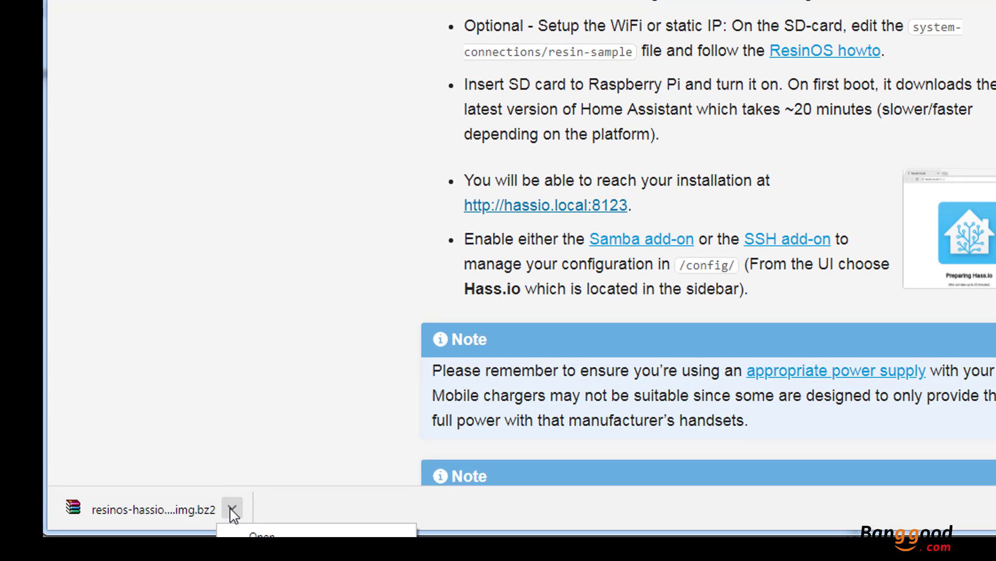
left_click(265, 555)
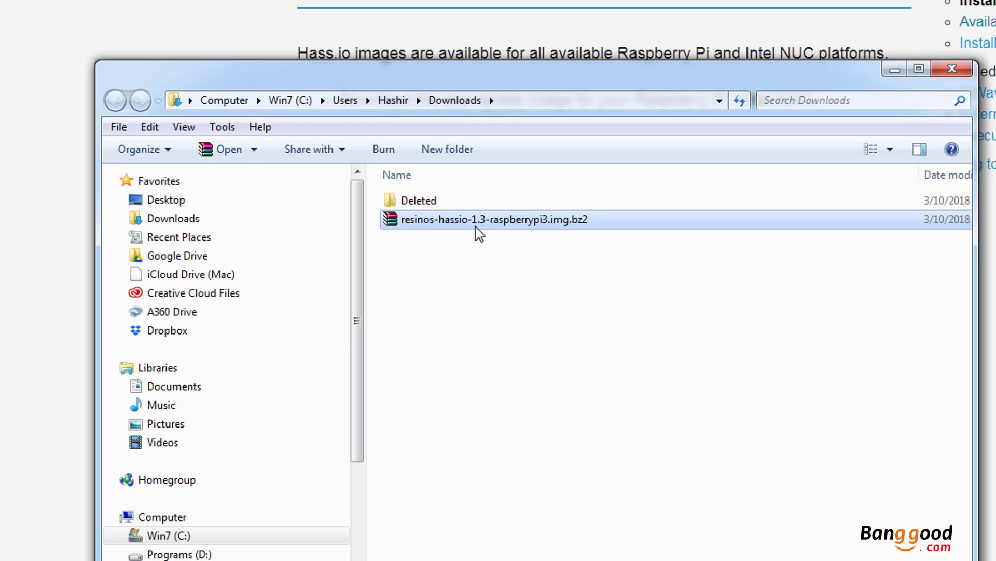
Extract the .bz2 archive with WinRAR into a resinos-hassio-1.3-raspberrypi3.img folder
right_click(471, 217)
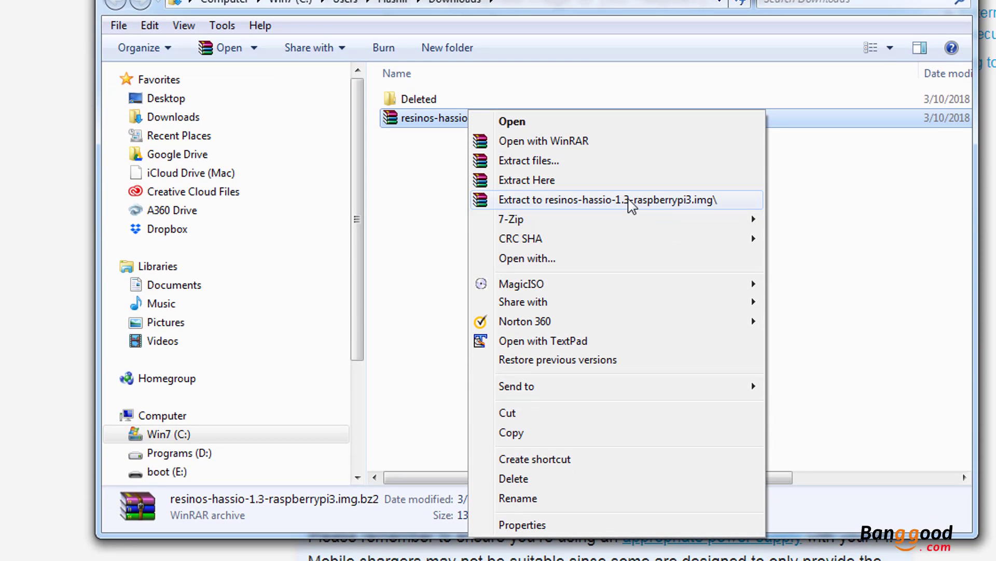
left_click(626, 202)
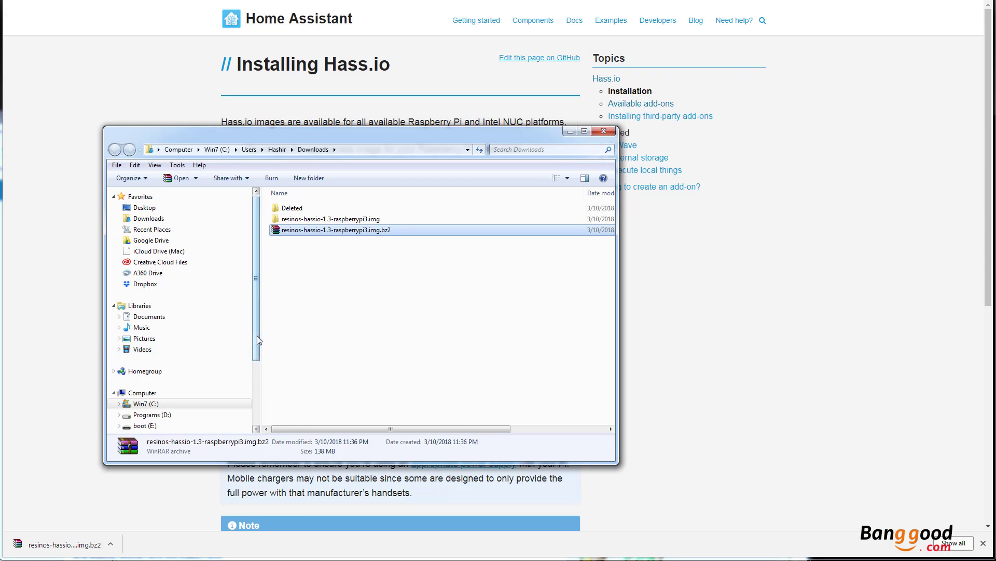
left_click_drag(257, 336, 267, 392)
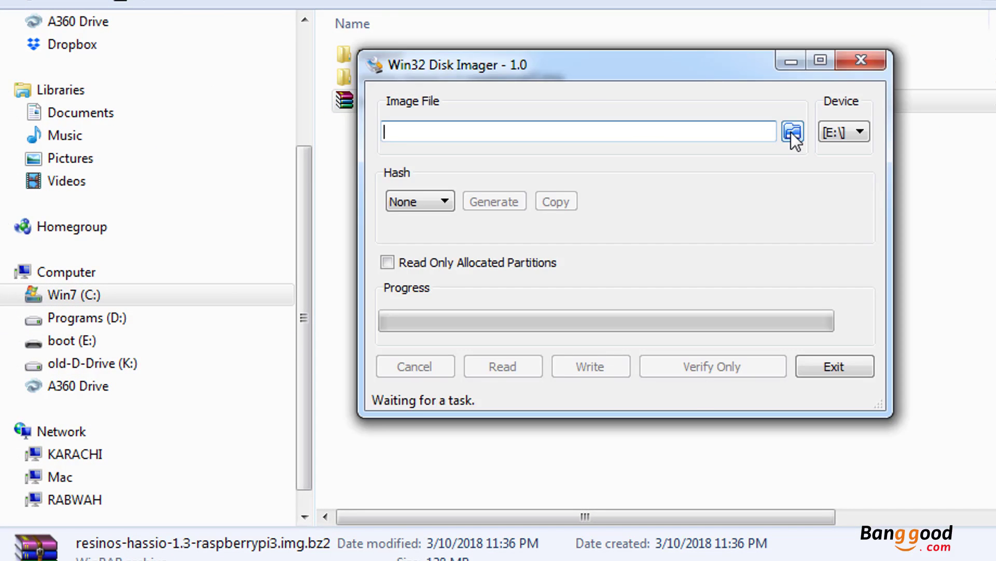
Load resinos-hassio-1.3-raspberrypi3.img from the extracted folder into Win32 Disk Imager
left_click(790, 132)
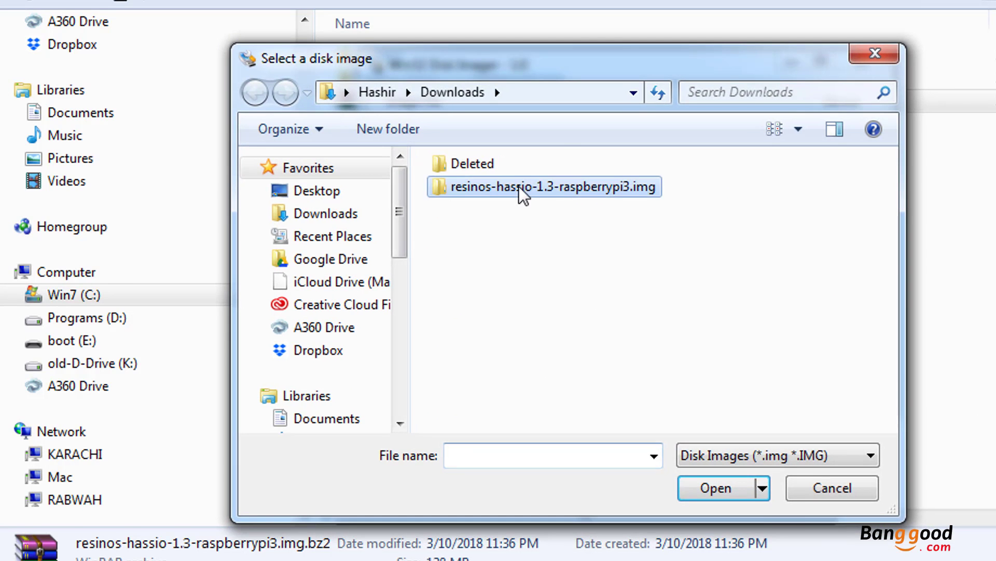
double_click(521, 193)
left_click(519, 193)
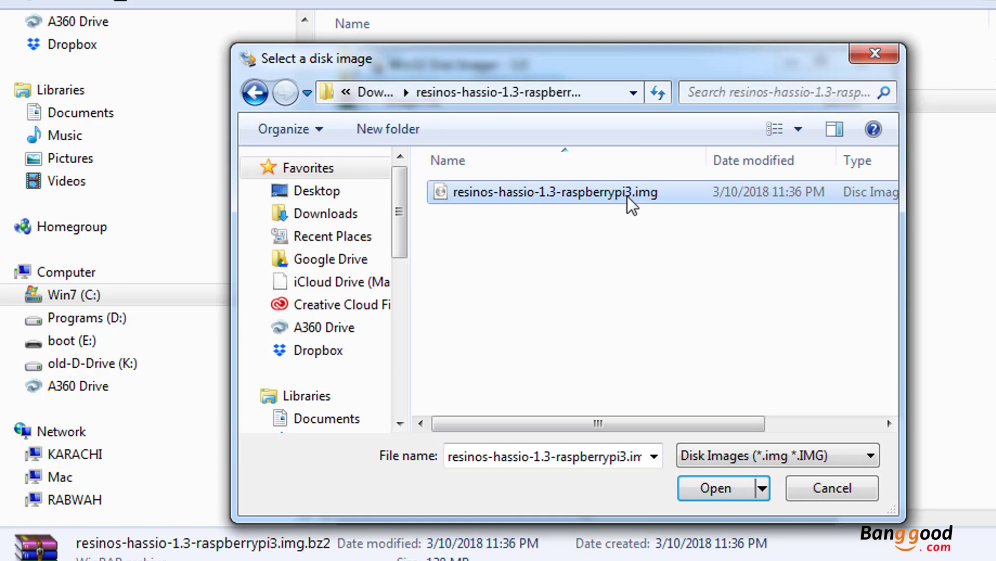
left_click(741, 489)
Write the image to the SD card on drive E:, confirm the overwrite, and close the imager
left_click(582, 369)
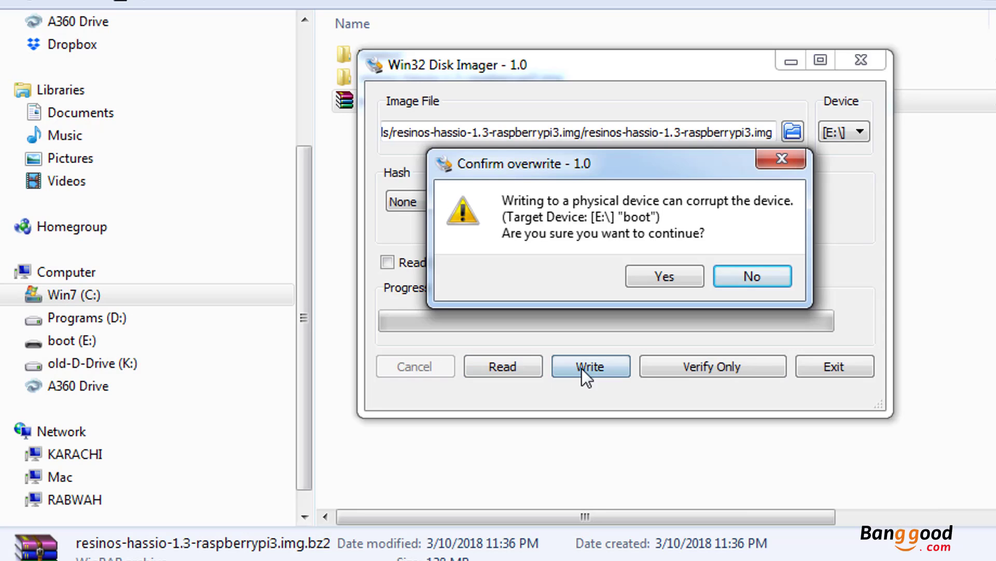
left_click(653, 272)
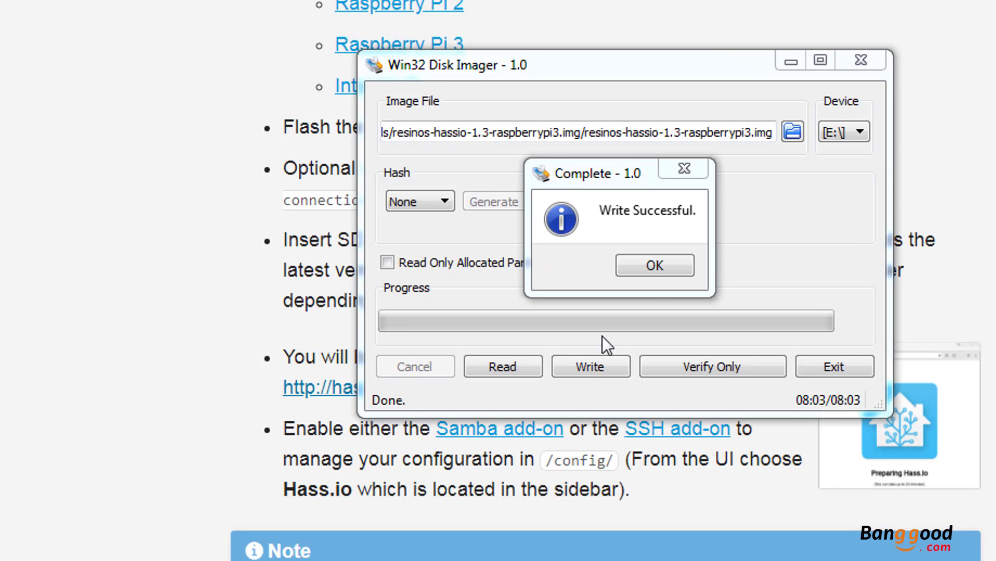
left_click(646, 267)
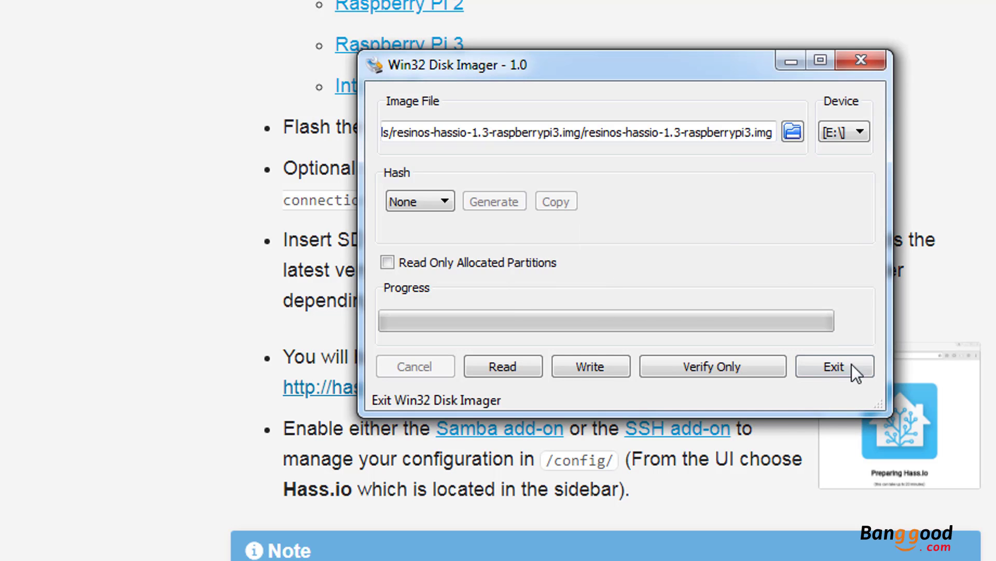
left_click(862, 60)
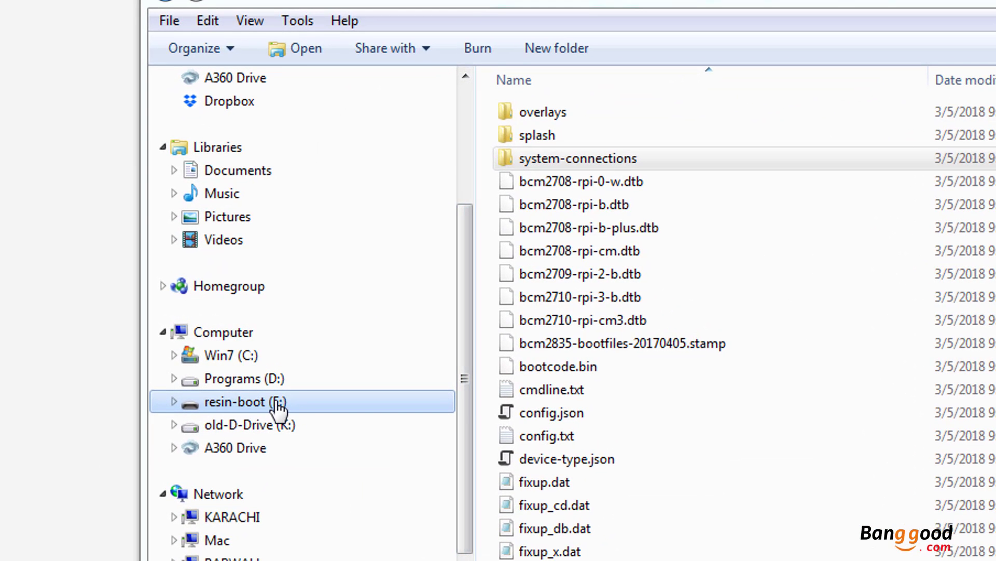
Open resin-sample from the card's system-connections folder in TextPad
left_click(589, 158)
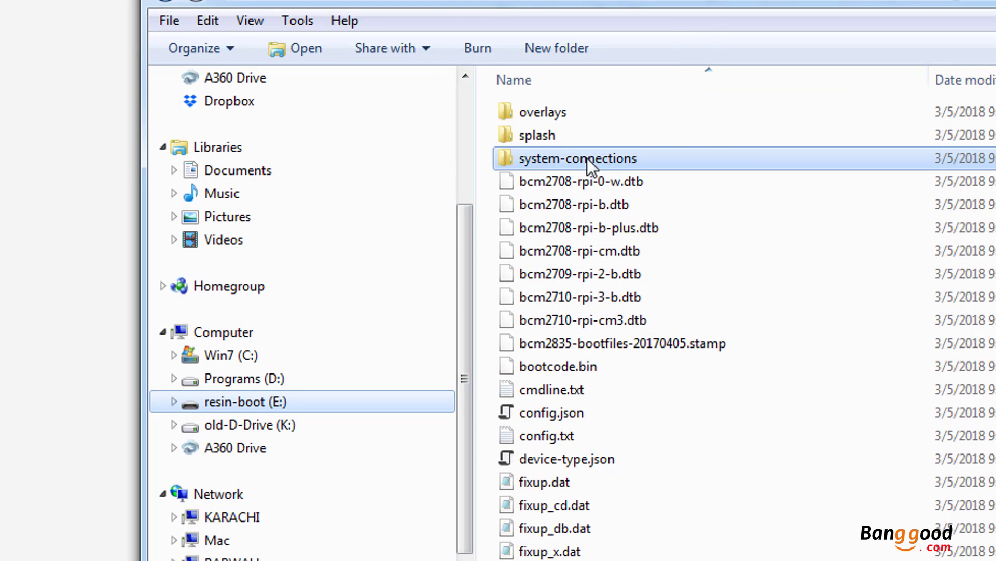
double_click(606, 158)
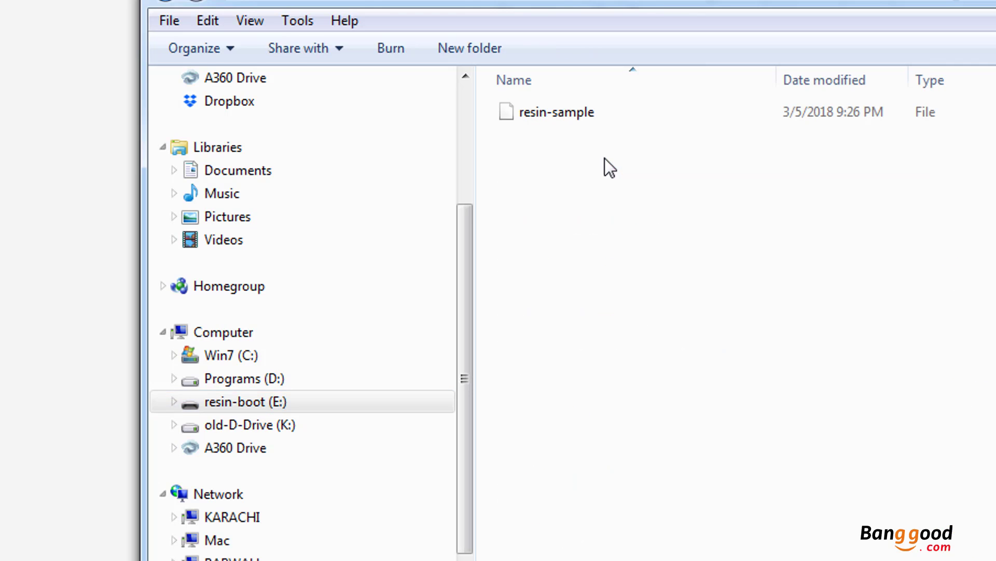
left_click(571, 110)
right_click(571, 124)
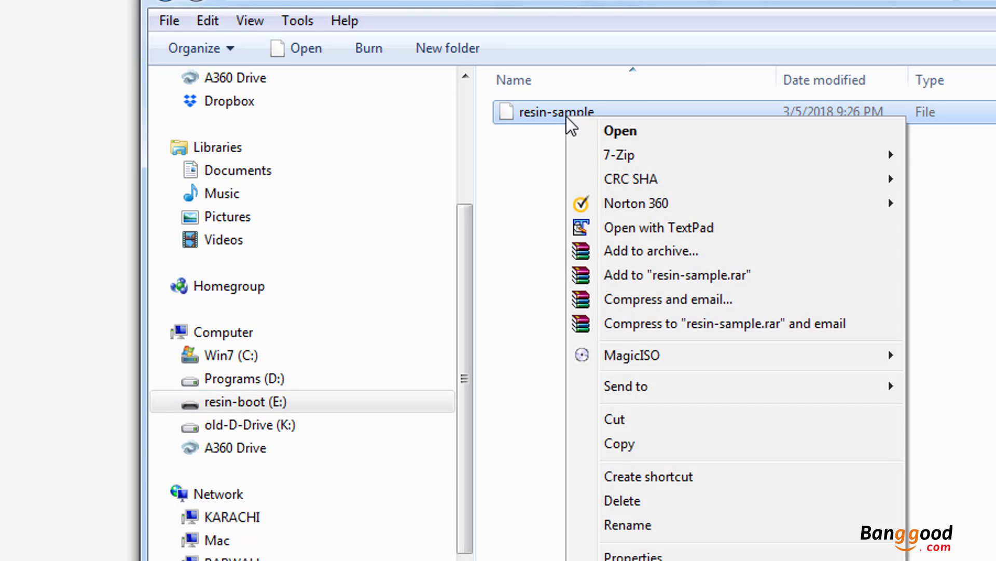
left_click(656, 226)
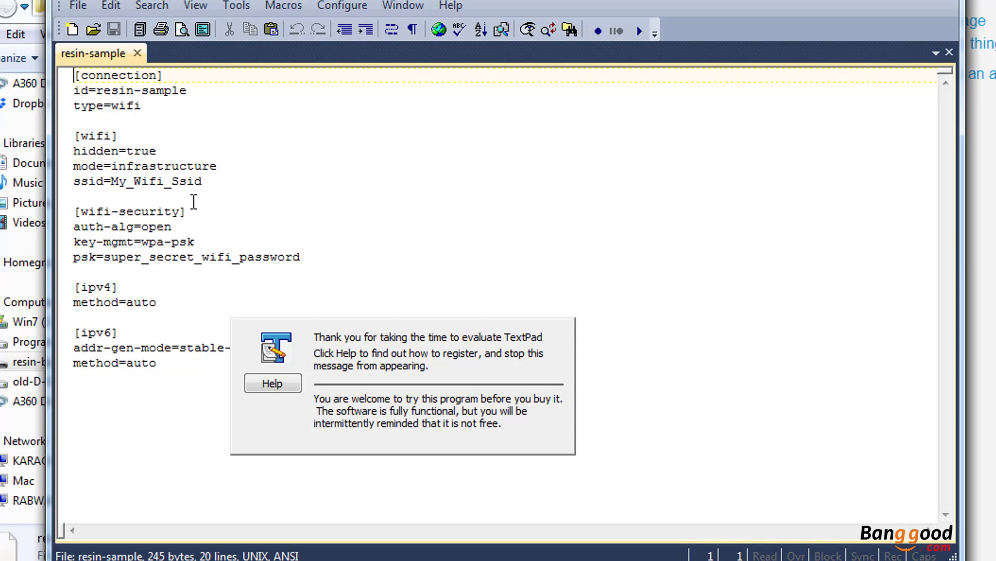
Replace the placeholder ssid and psk values in resin-sample with the Wi-Fi network name and password
left_click_drag(203, 181, 111, 182)
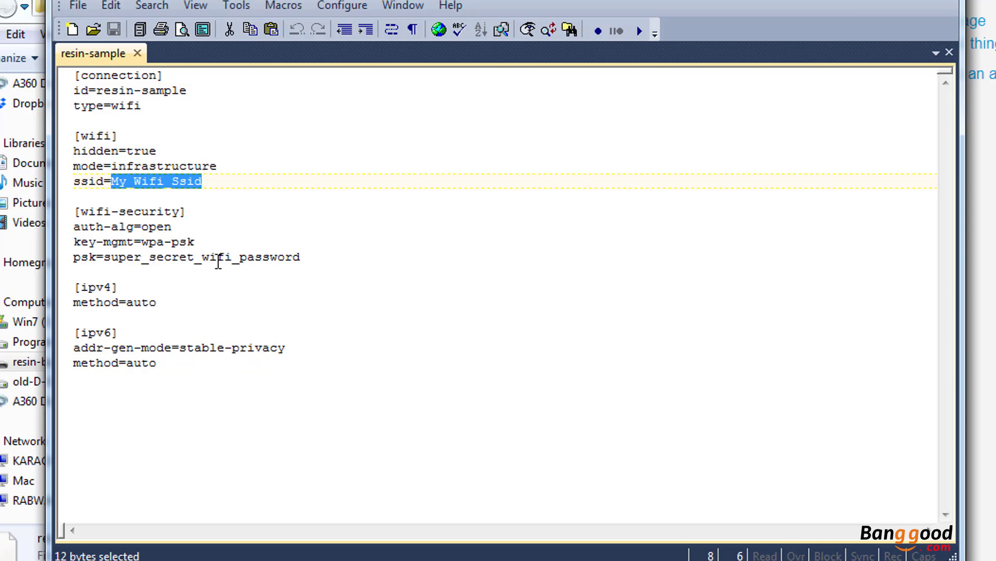
left_click_drag(329, 256, 104, 257)
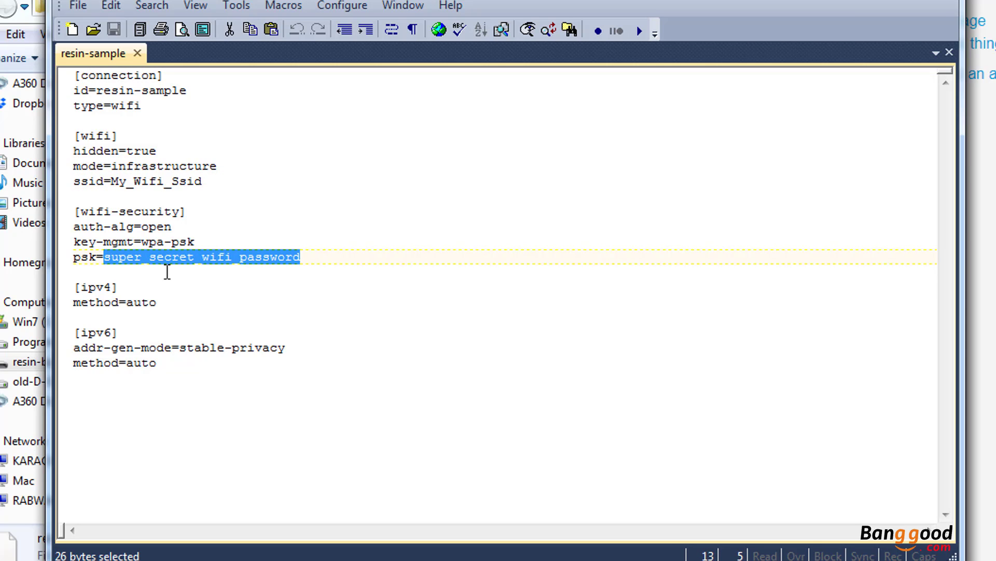
left_click(390, 318)
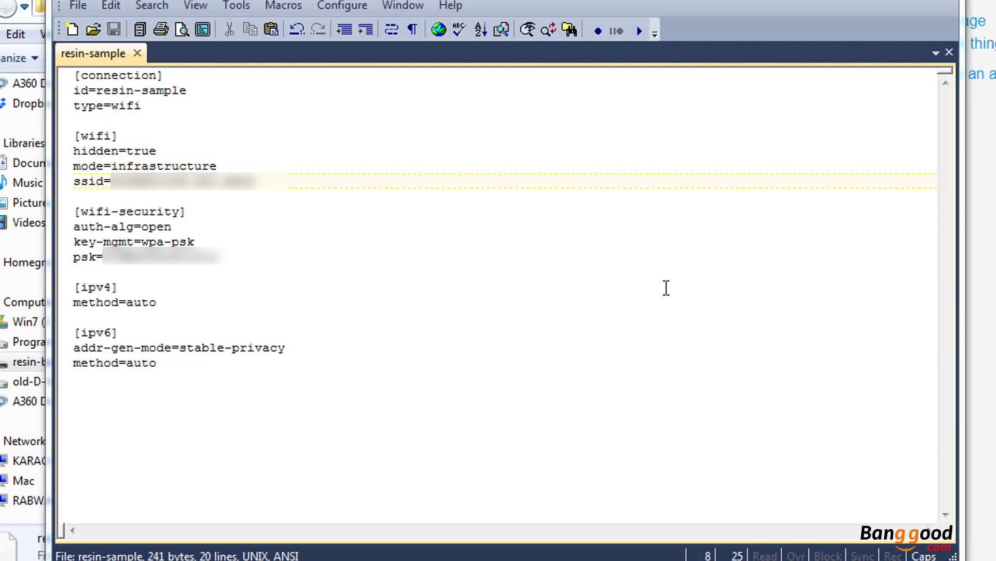
left_click_drag(254, 181, 111, 181)
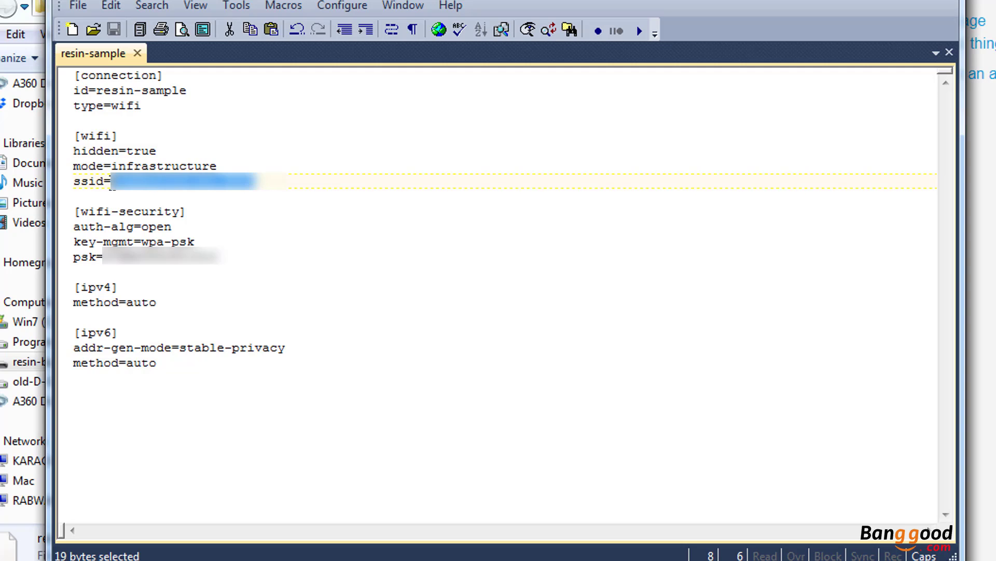
left_click_drag(227, 258, 103, 258)
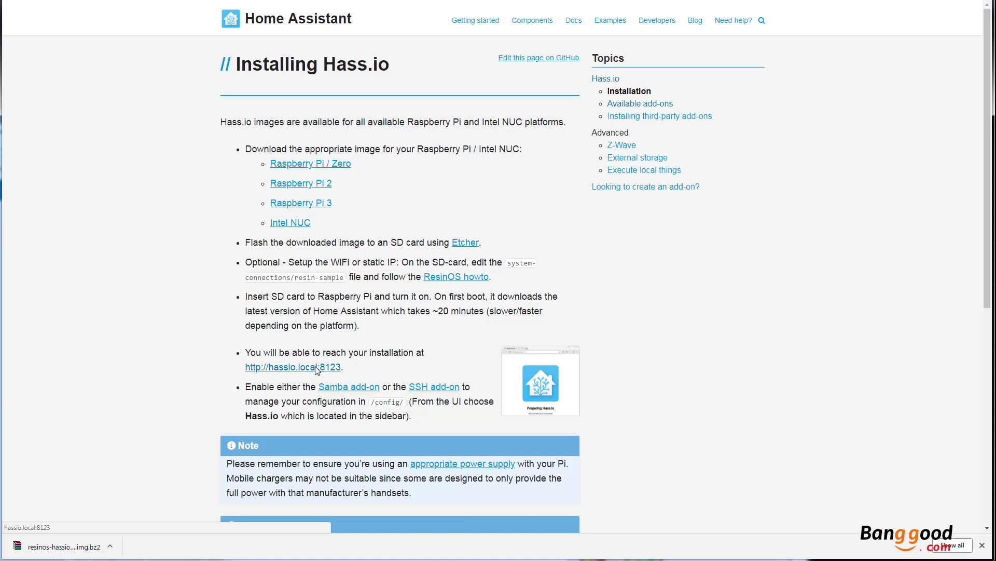
left_click_drag(344, 369, 246, 372)
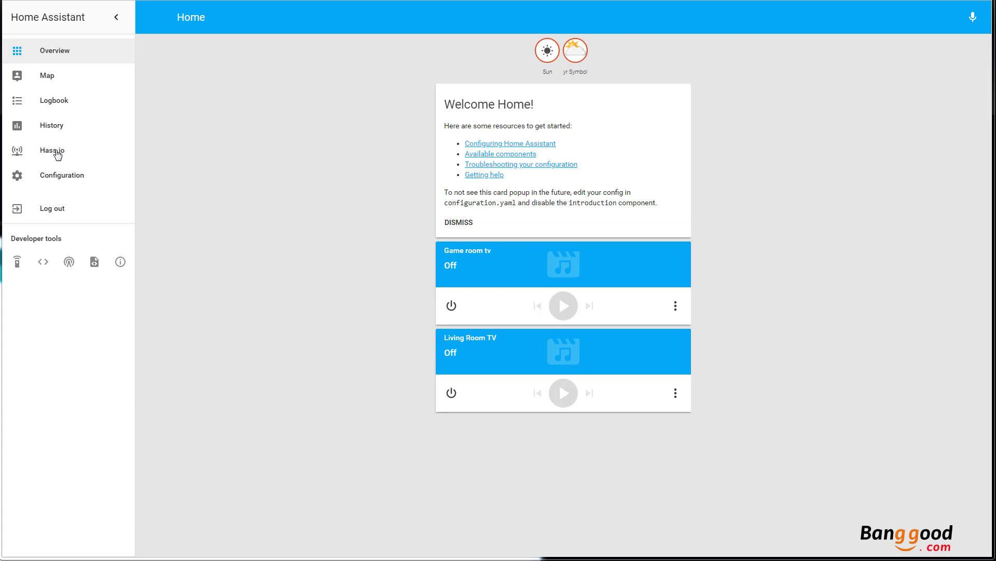
Install the Configurator add-on from the Hass.io add-on store and select its null password value
left_click(58, 155)
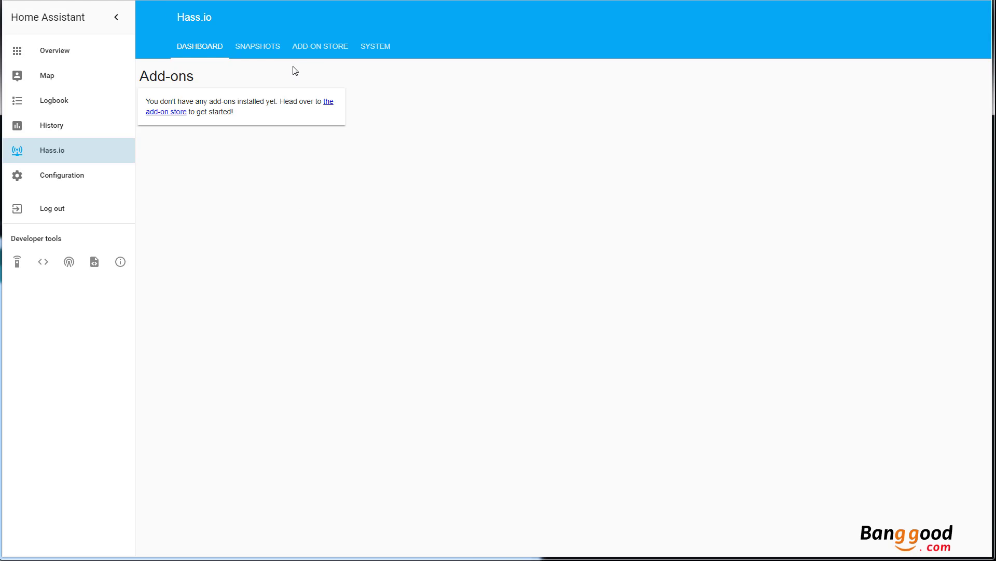
left_click(310, 46)
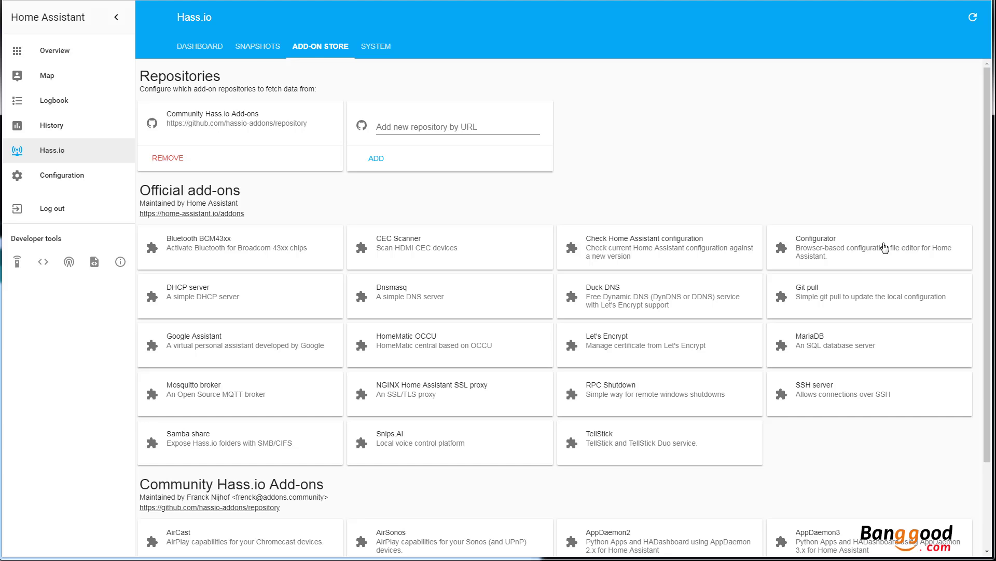
left_click(868, 252)
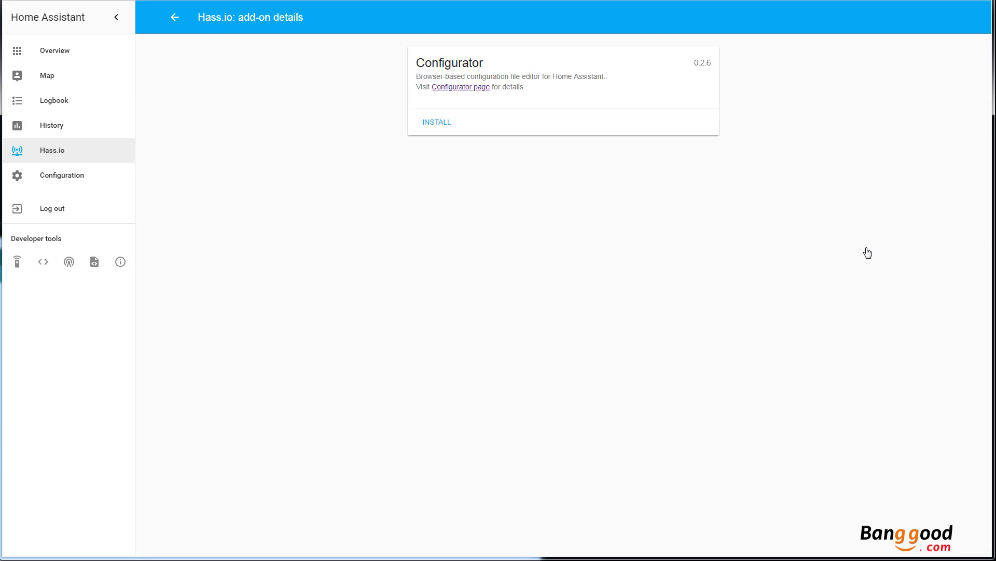
left_click(437, 122)
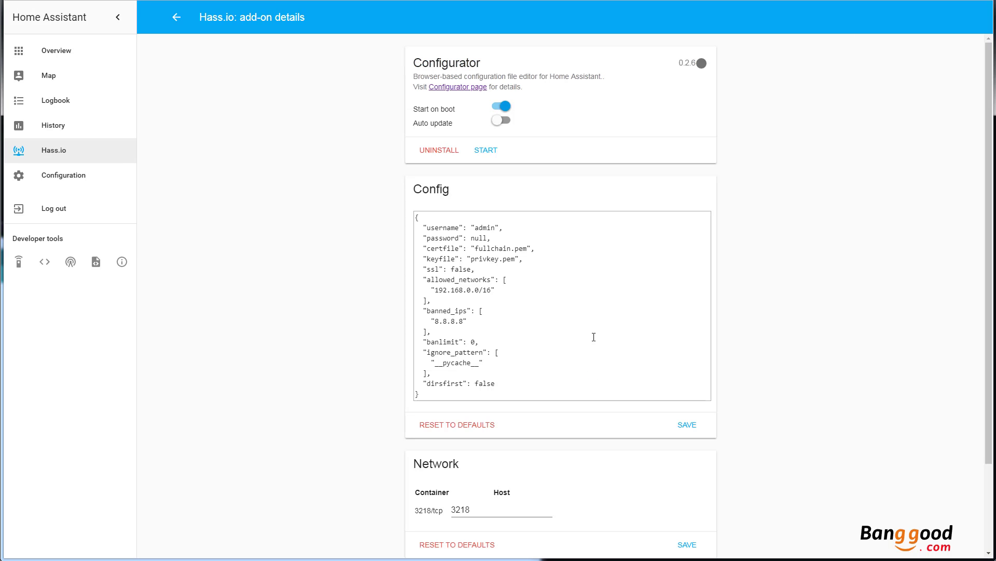
left_click_drag(488, 238, 473, 239)
Enter a password in the Configurator config, save it, and start the add-on
type("\"")
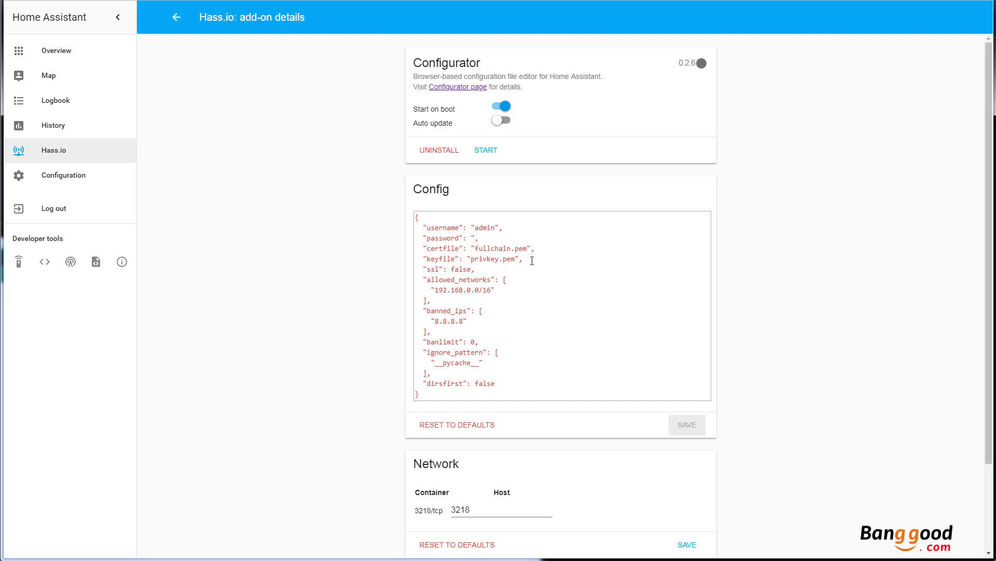
type("admin\"")
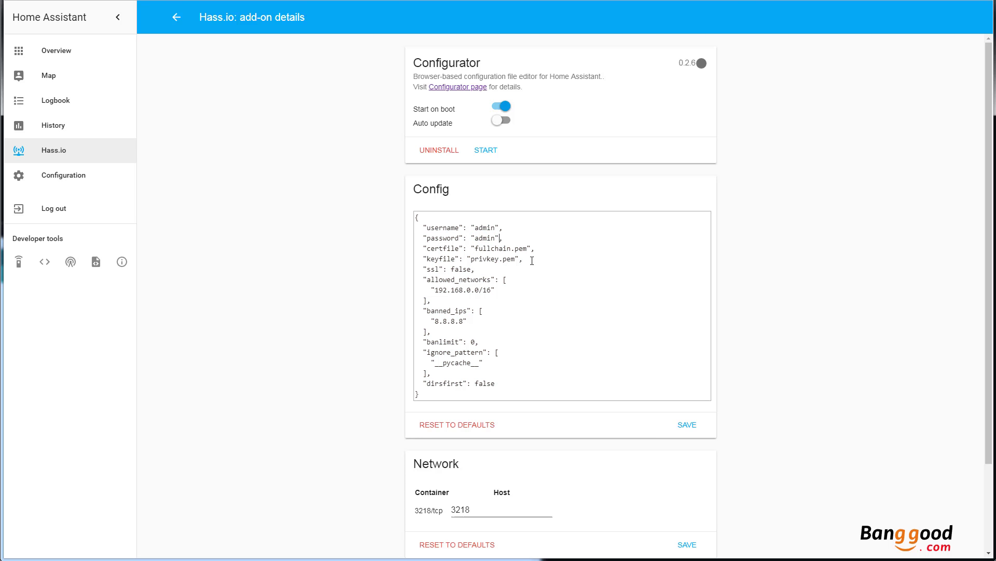
left_click(688, 429)
left_click(490, 152)
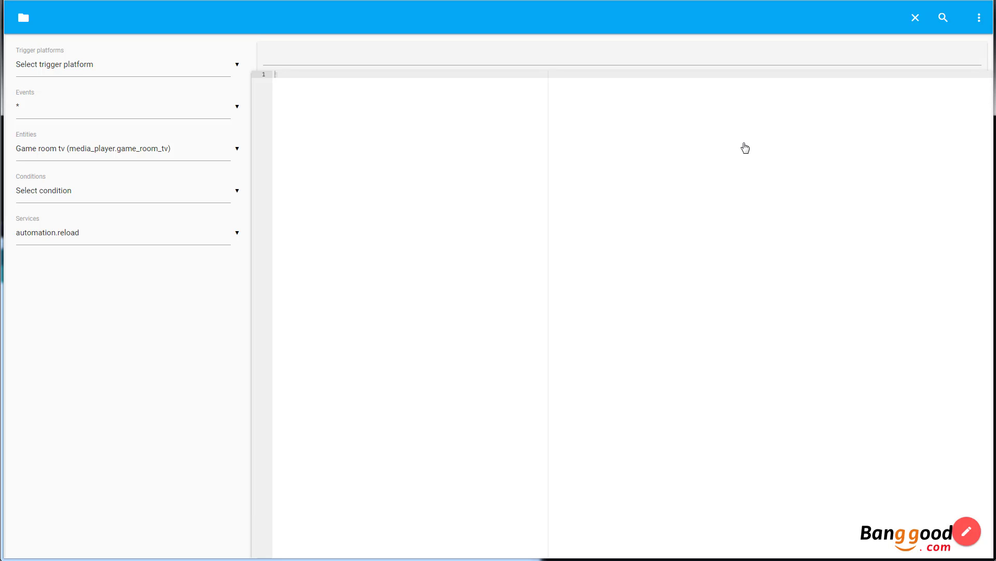
Paste the MQTT light block into configuration.yaml after the cloud: line
left_click(22, 20)
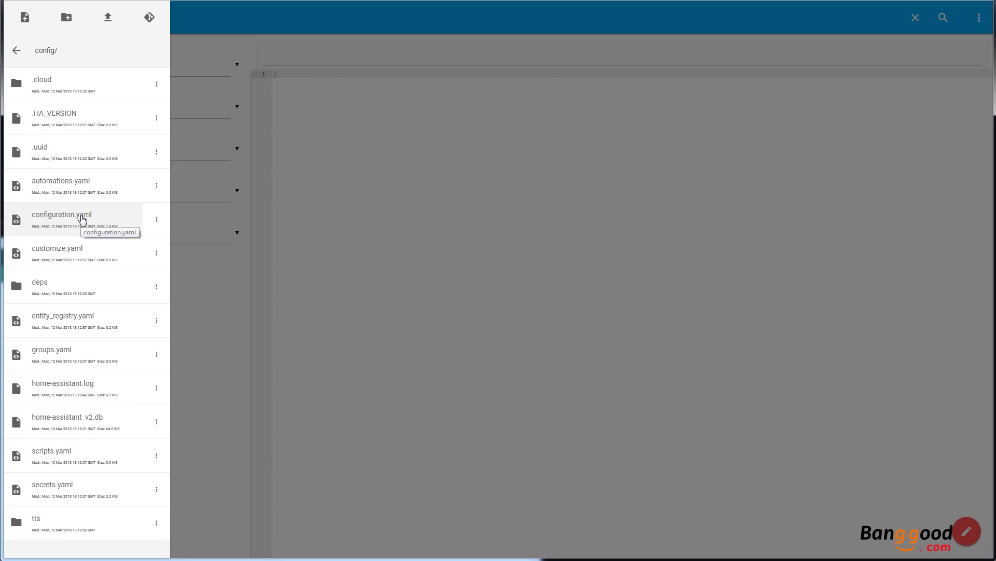
left_click(82, 219)
scroll(493, 264, "down", 1)
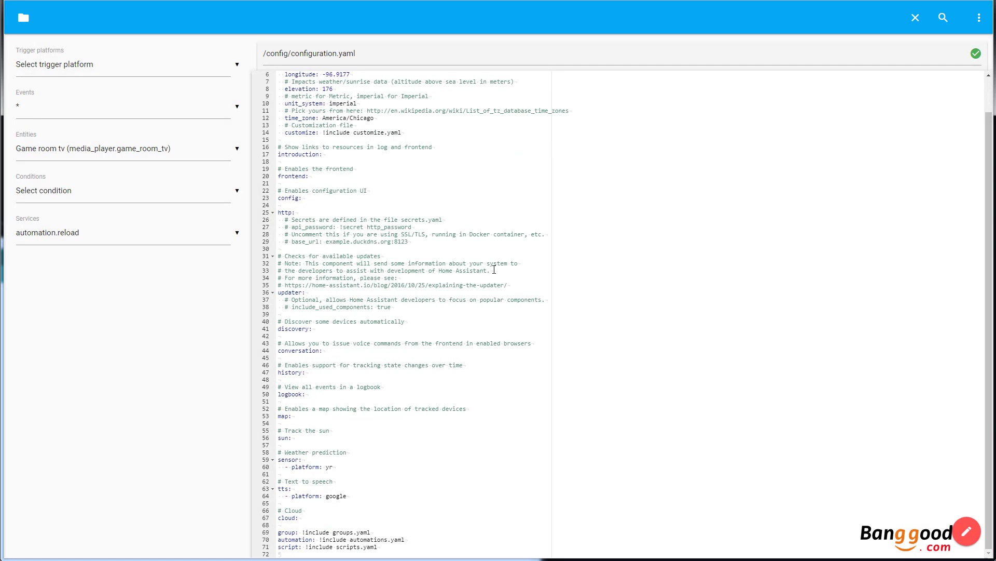
left_click(311, 516)
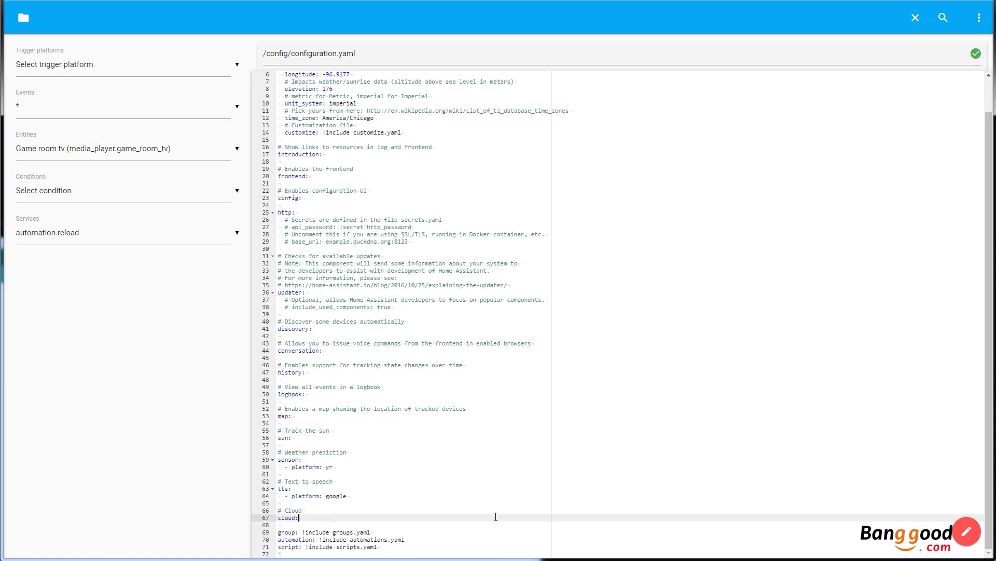
key("Return")
key("Return")
key("Return")
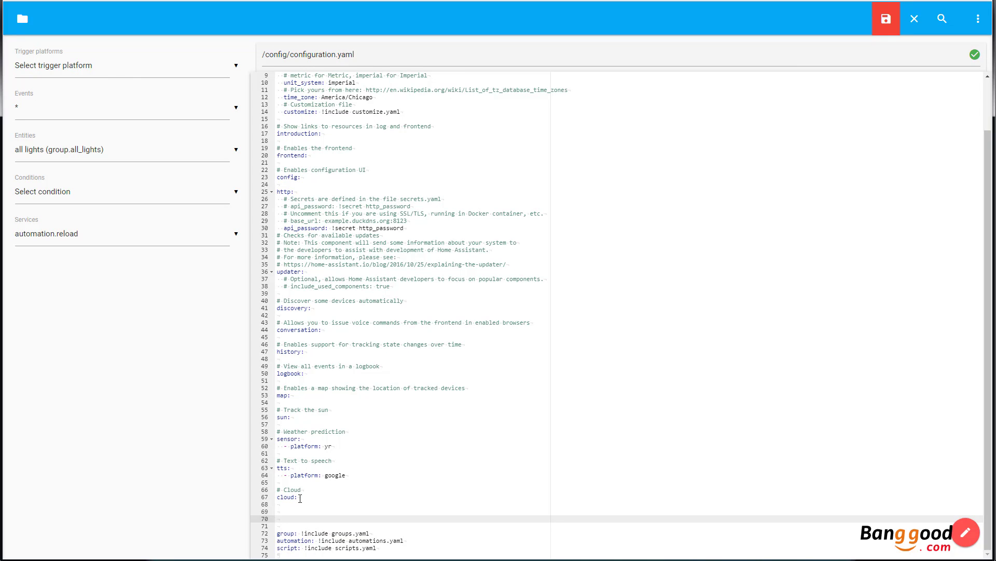
type("mqtt:  light:   - platform: mqtt     name: 'Demo Light'     state_topic: 'office/light/status'     command_topic: \"office/light/switch\"     optimistic: false")
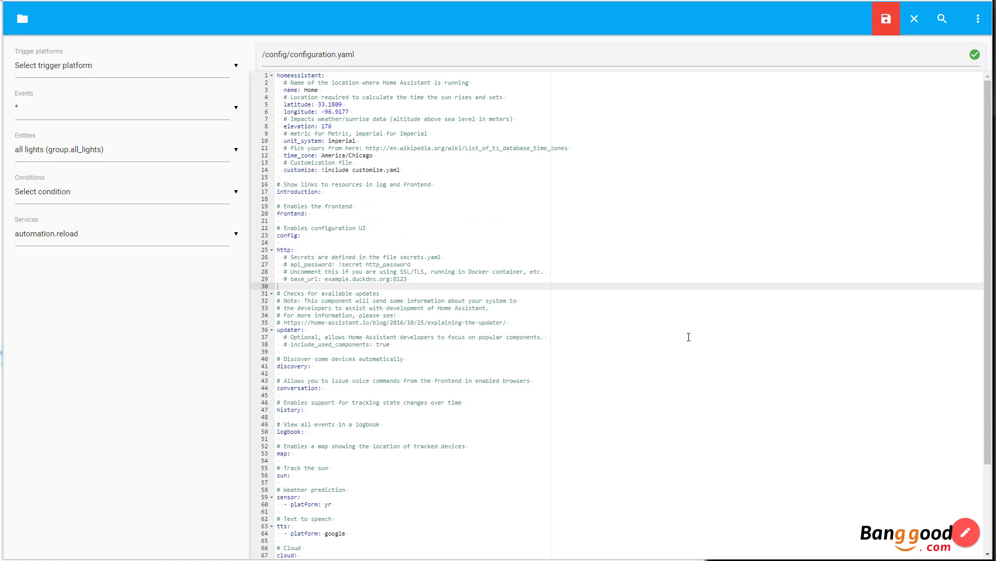
Add api_password: !secret http_password under http: and save configuration.yaml
left_click(688, 337)
left_click(631, 292)
left_click(611, 283)
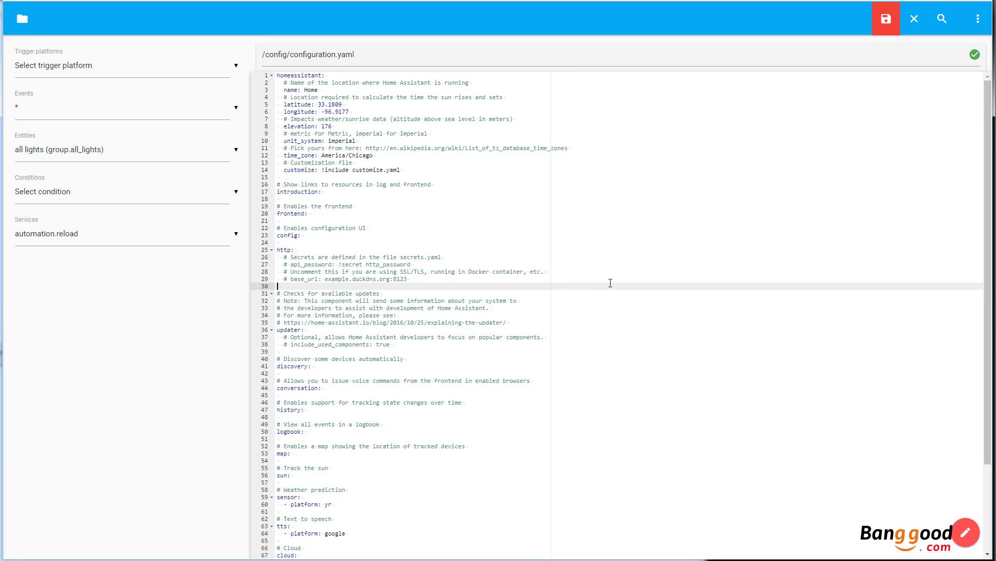
key("ctrl+v")
key("BackSpace")
left_click(886, 19)
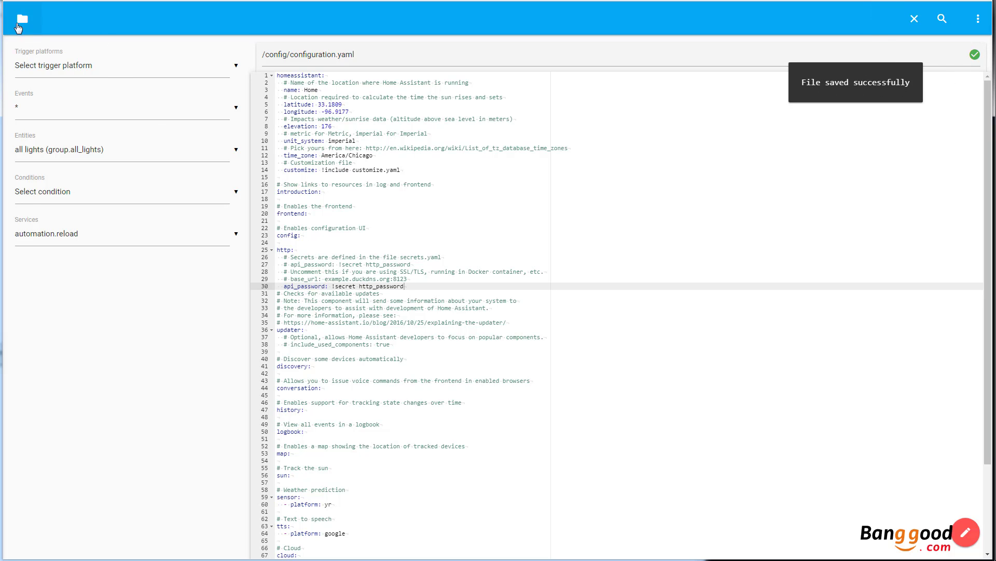
Open secrets.yaml and select the stored http password value
left_click(23, 20)
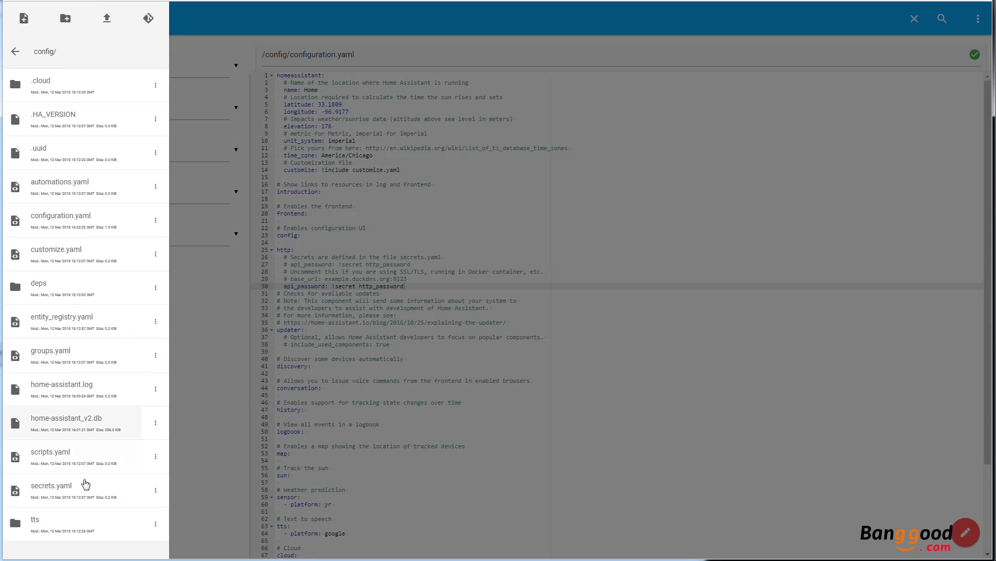
left_click(71, 486)
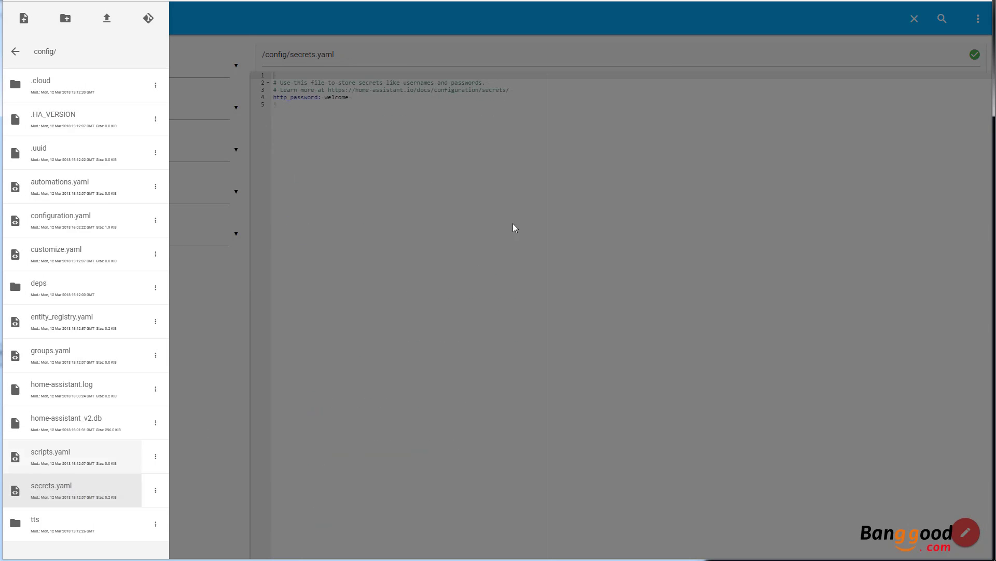
left_click(418, 154)
double_click(327, 98)
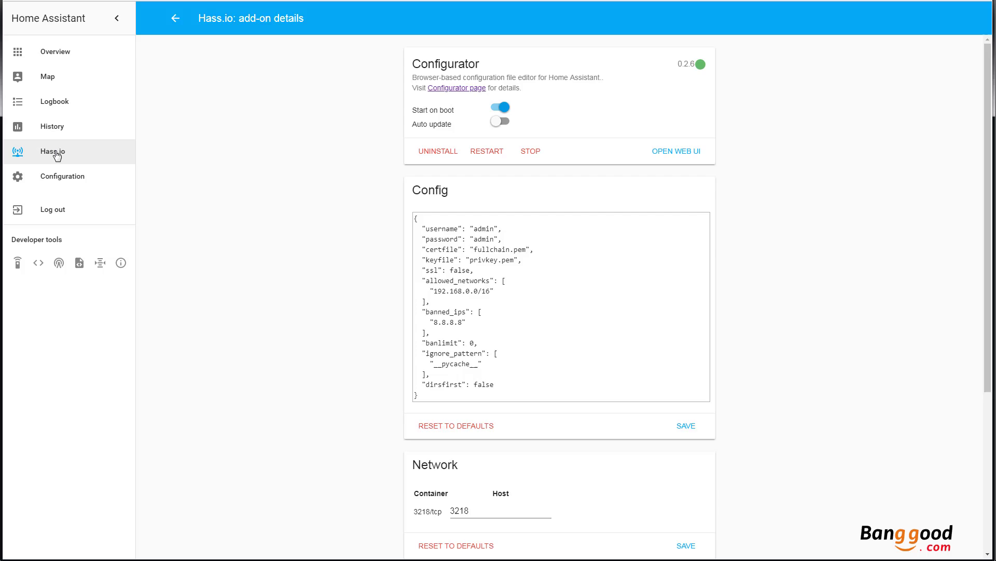
Reboot the host system from the Hass.io System page, then log back in with the password
left_click(57, 156)
left_click(379, 50)
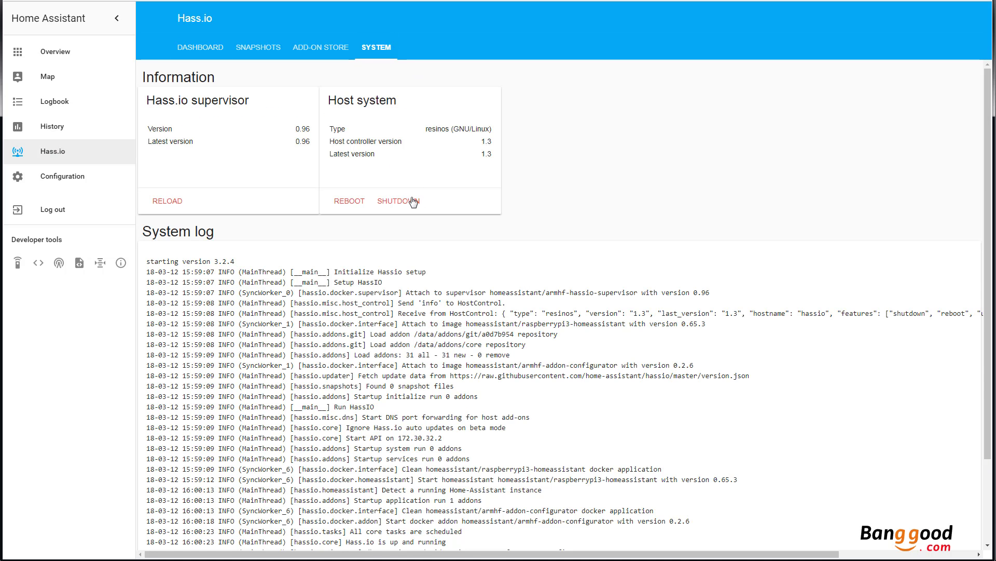
left_click(347, 204)
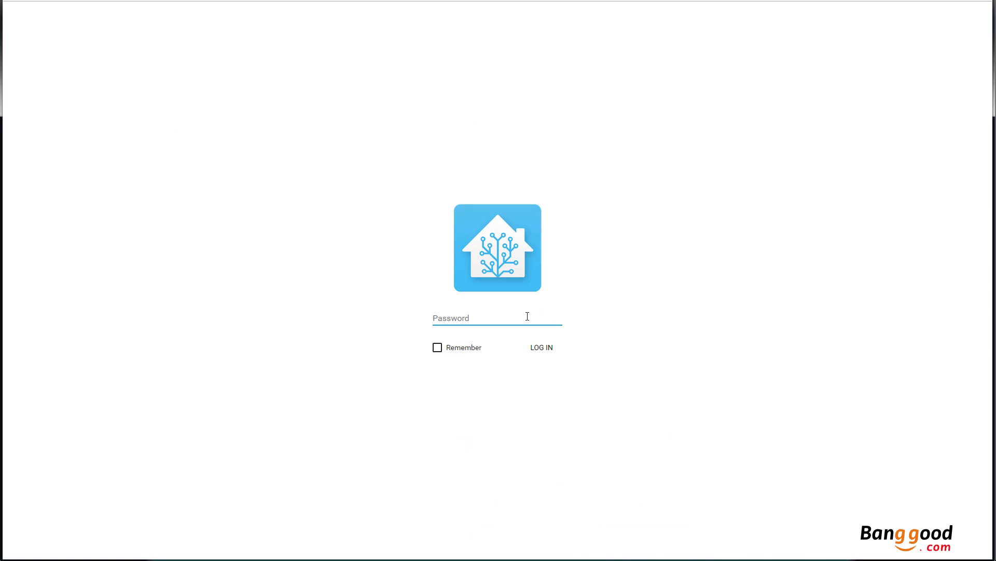
type("******")
key("Return")
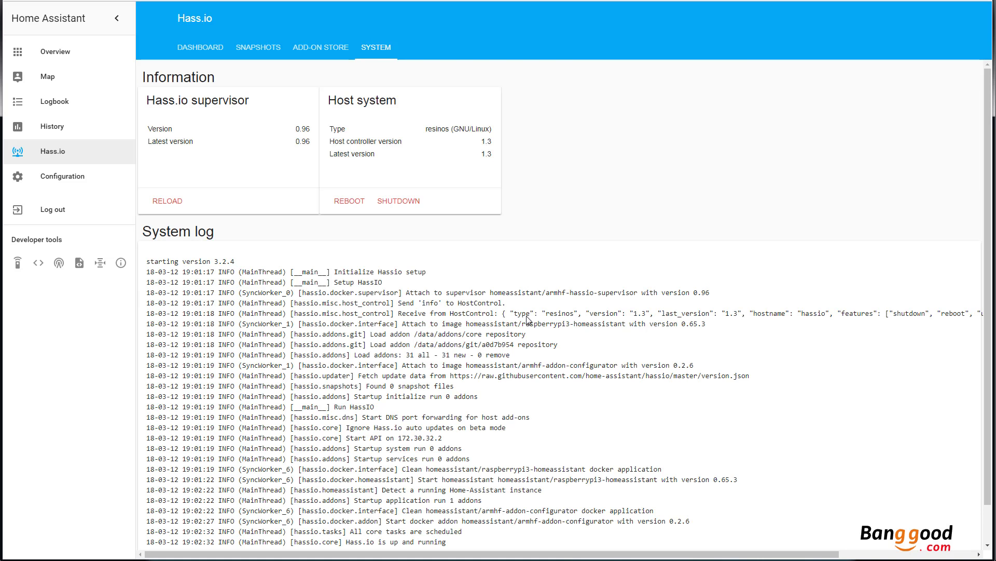
Go back to the Home overview in Home Assistant
left_click(58, 58)
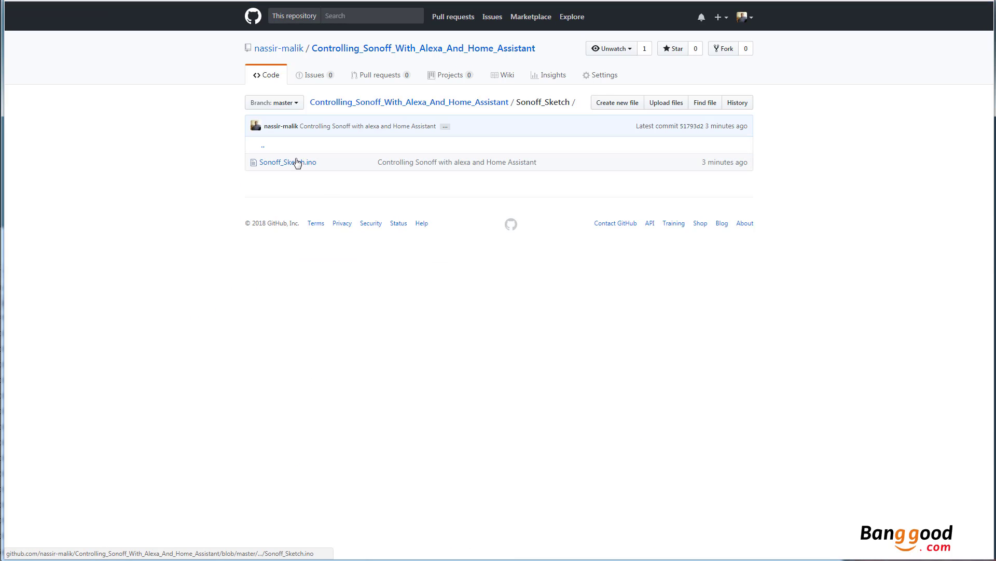
Open Sonoff_Sketch.ino and highlight the ssid, password, MQTT_SERVER_IP and relayPin values to edit
left_click(296, 160)
scroll(212, 236, "down", 5)
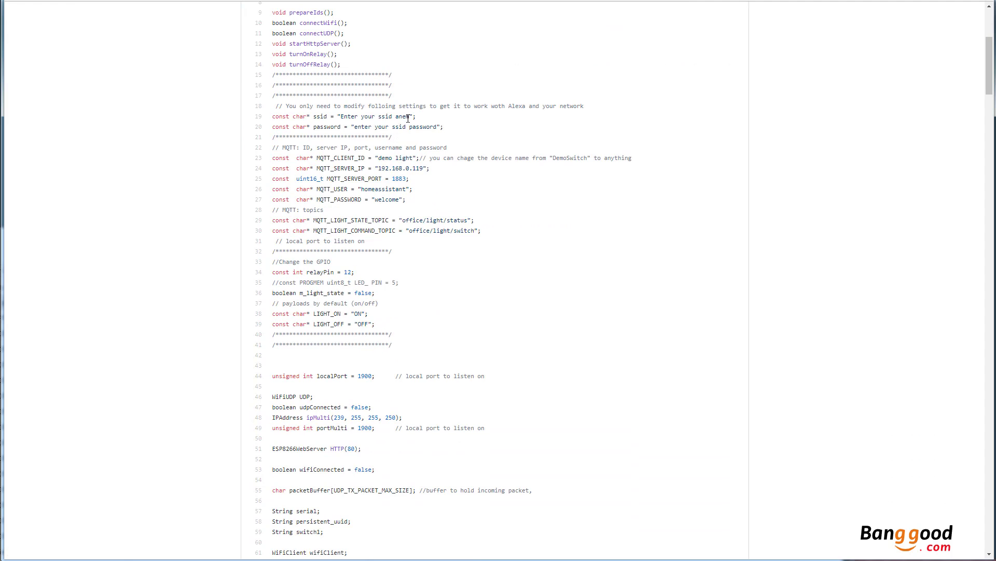
left_click_drag(407, 116, 341, 117)
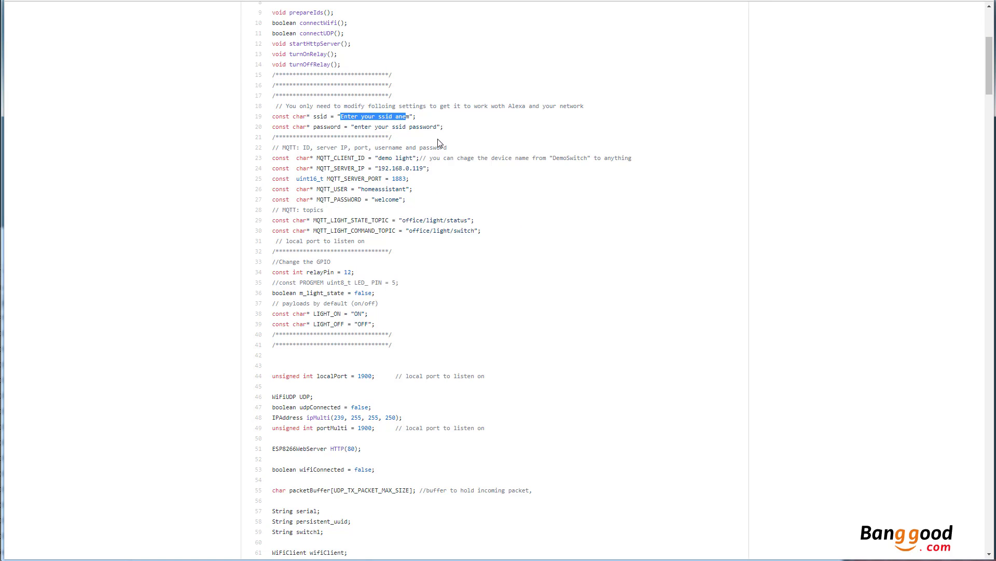
left_click_drag(437, 127, 355, 127)
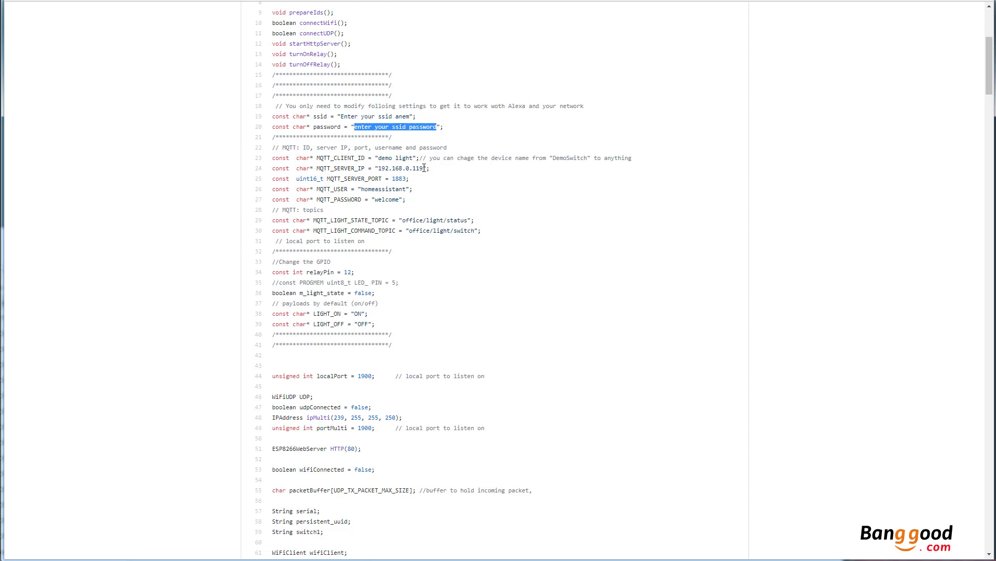
left_click_drag(424, 168, 378, 169)
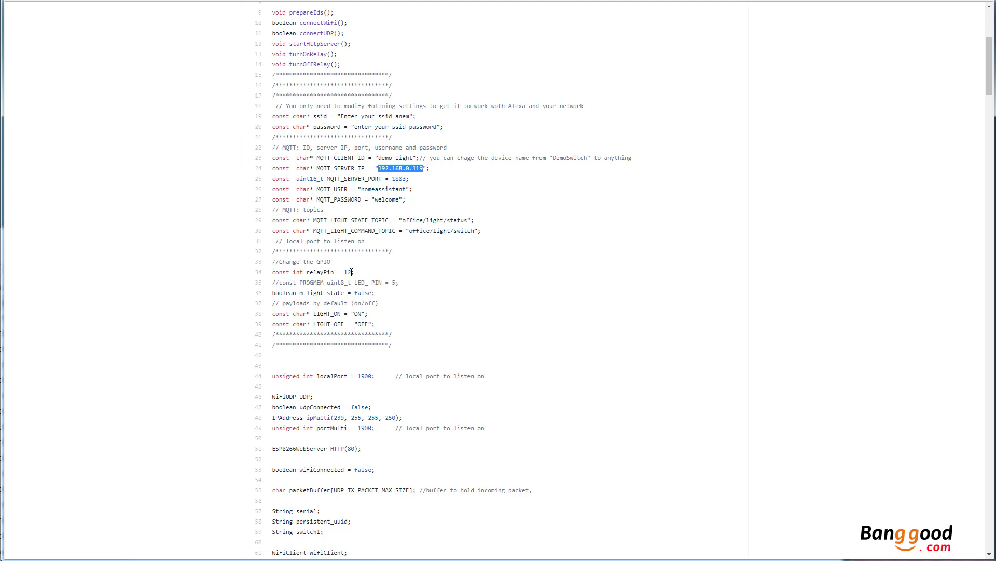
left_click_drag(352, 272, 347, 273)
left_click_drag(346, 273, 345, 273)
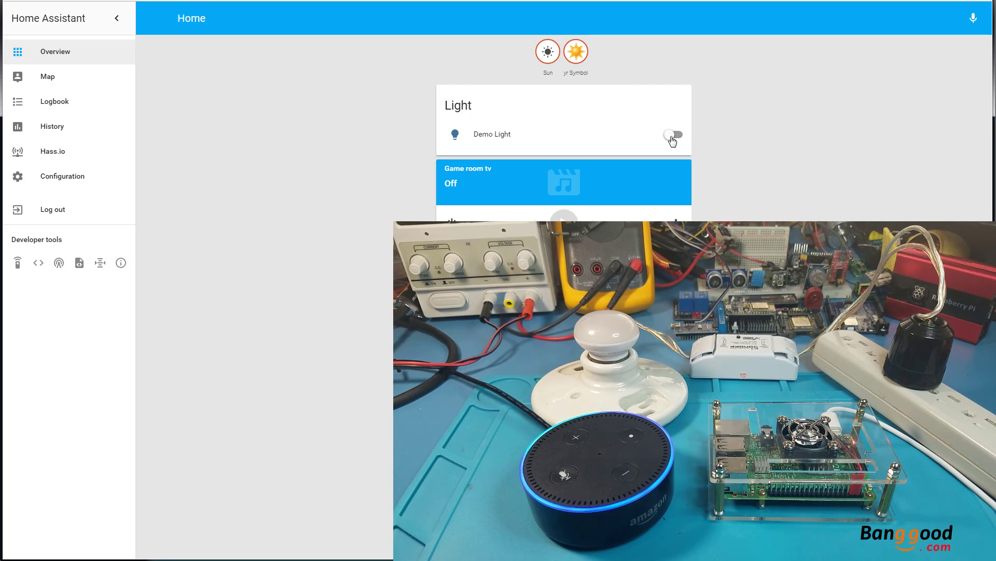
Toggle the Demo Light on and off twice to test the bulb, then open History
left_click(673, 136)
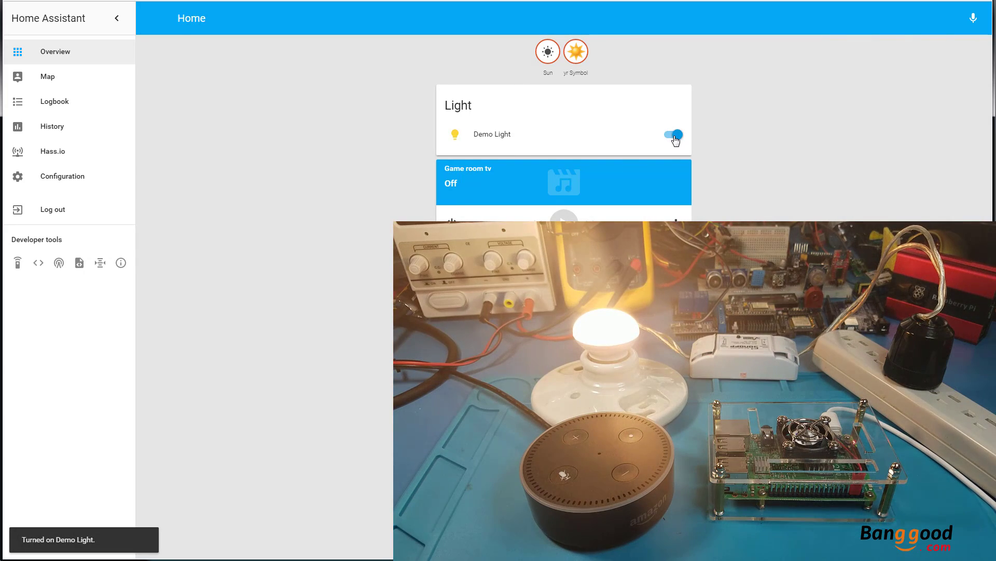
left_click(675, 136)
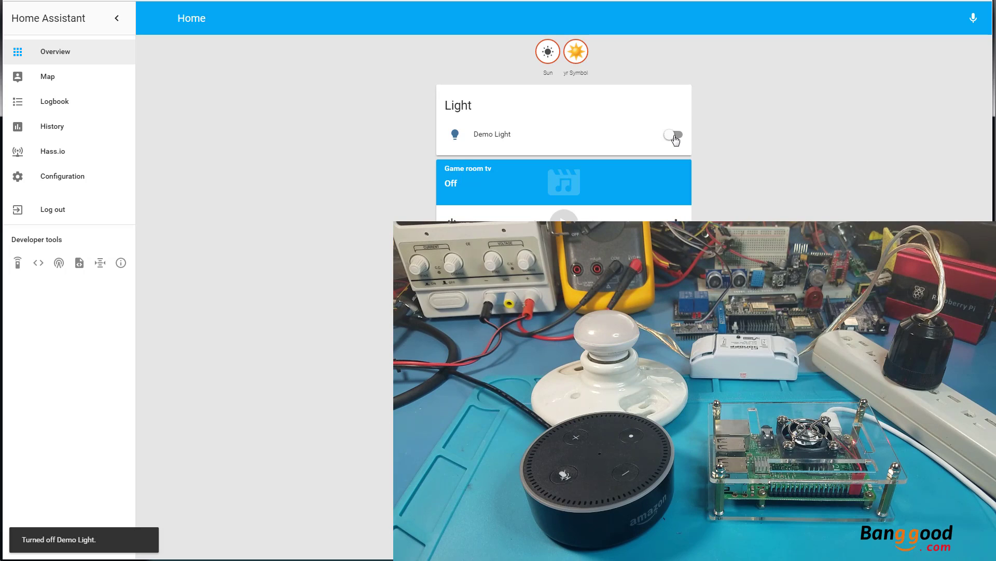
left_click(674, 136)
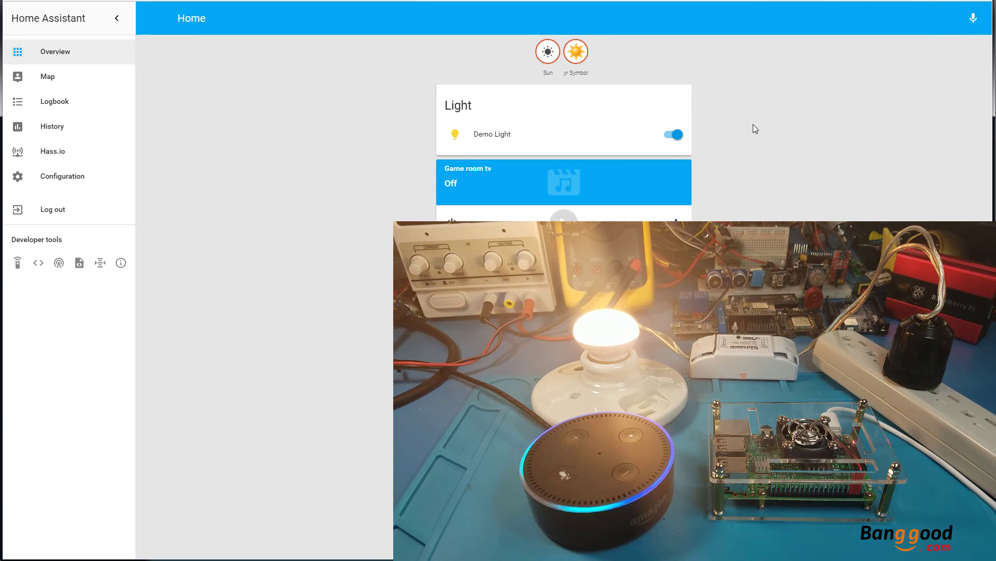
left_click(673, 136)
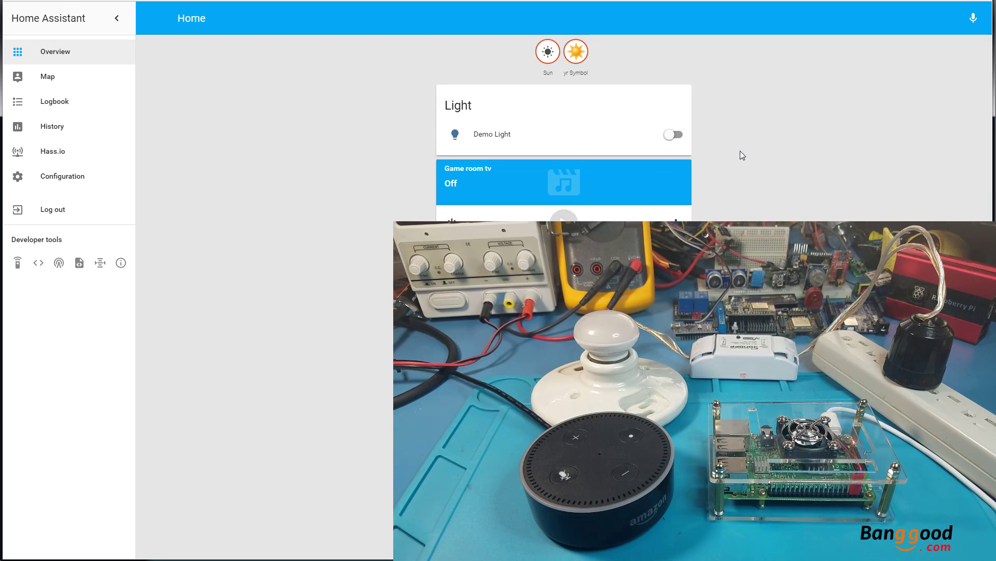
left_click(50, 127)
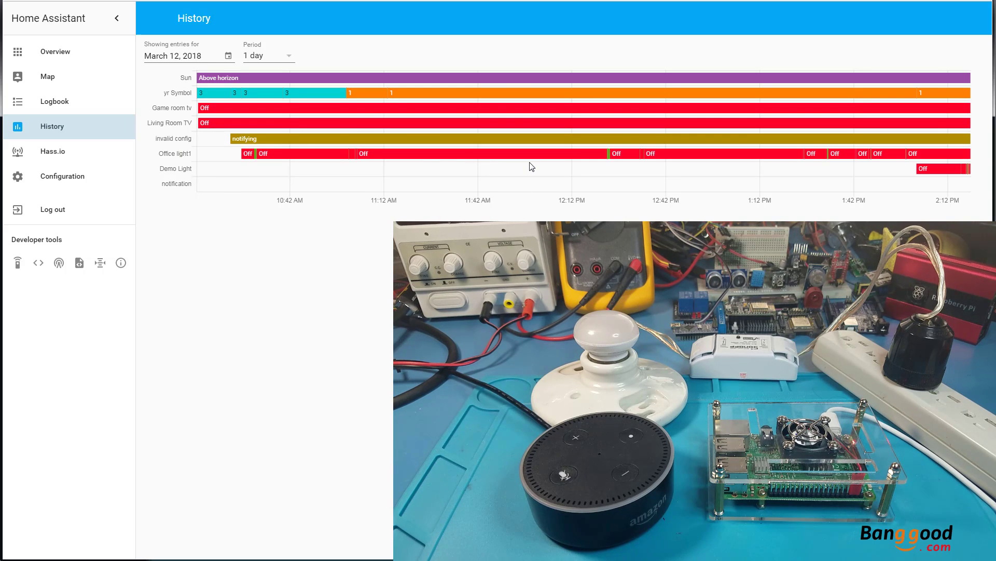
Inspect the Office light1 bars on the March 12, 2018 History timeline for their time ranges
mouse_move(571, 161)
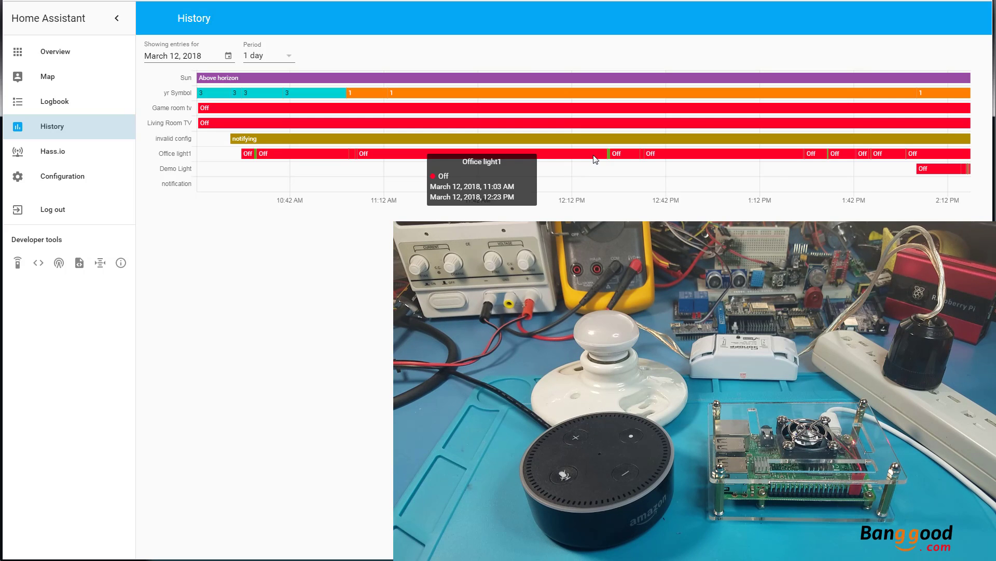
mouse_move(663, 163)
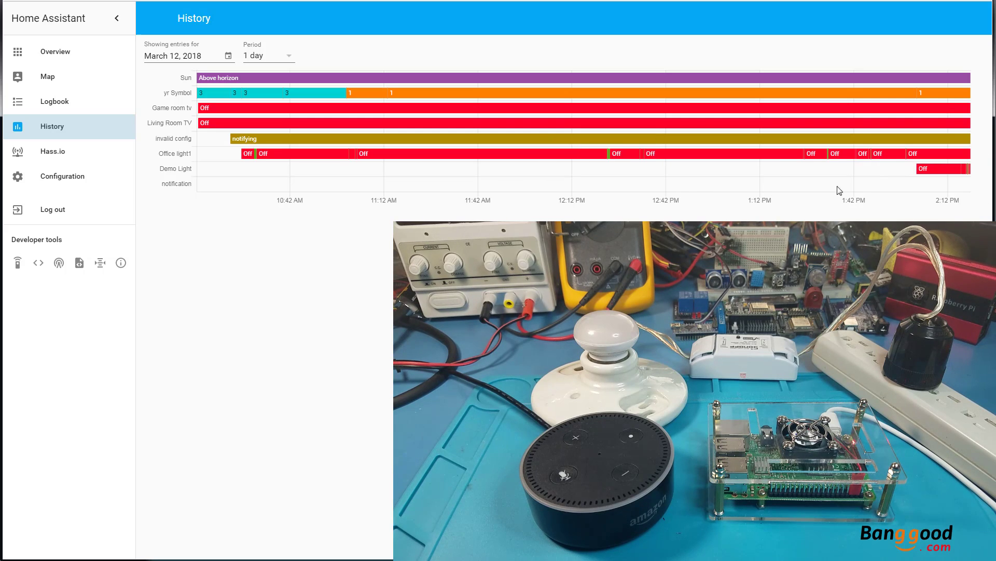